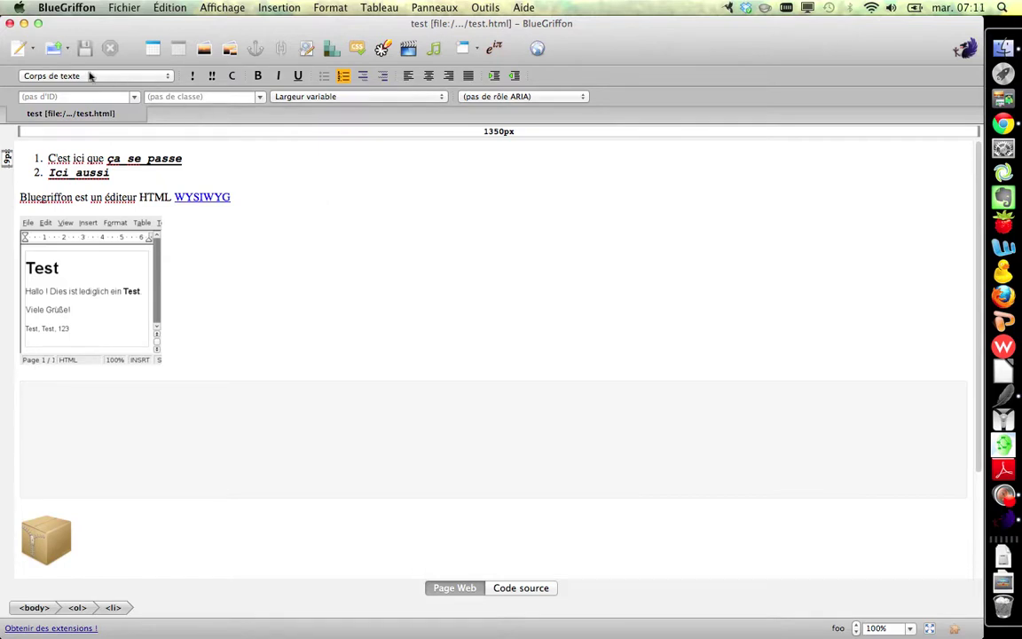
# Create a new blank page and enter the text "C'est ici que ça passe."
pyautogui.click(18, 48)
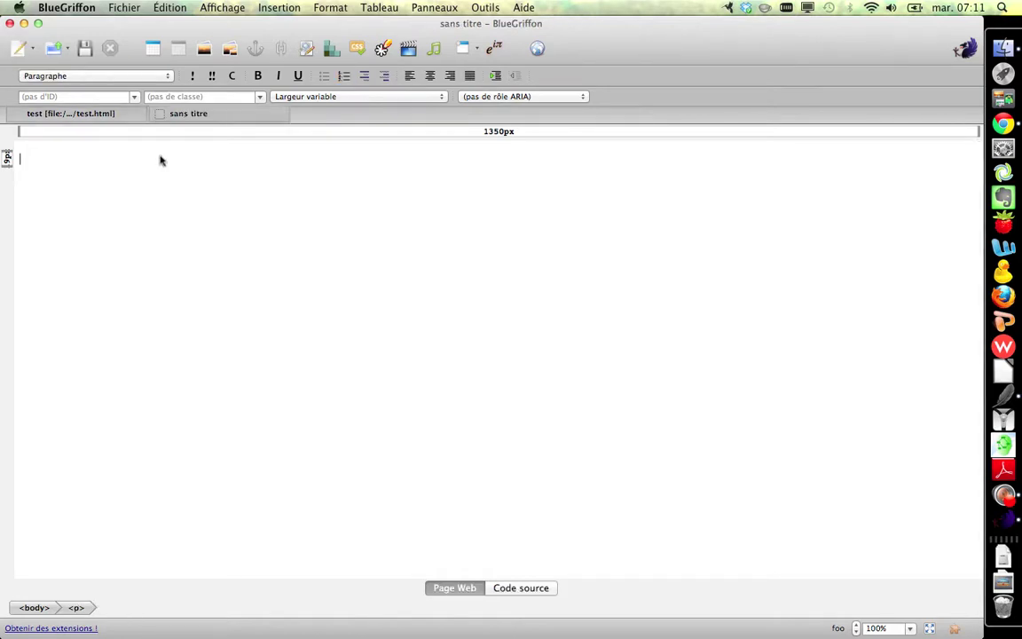
pyautogui.write("C'est ici que ça passe.")
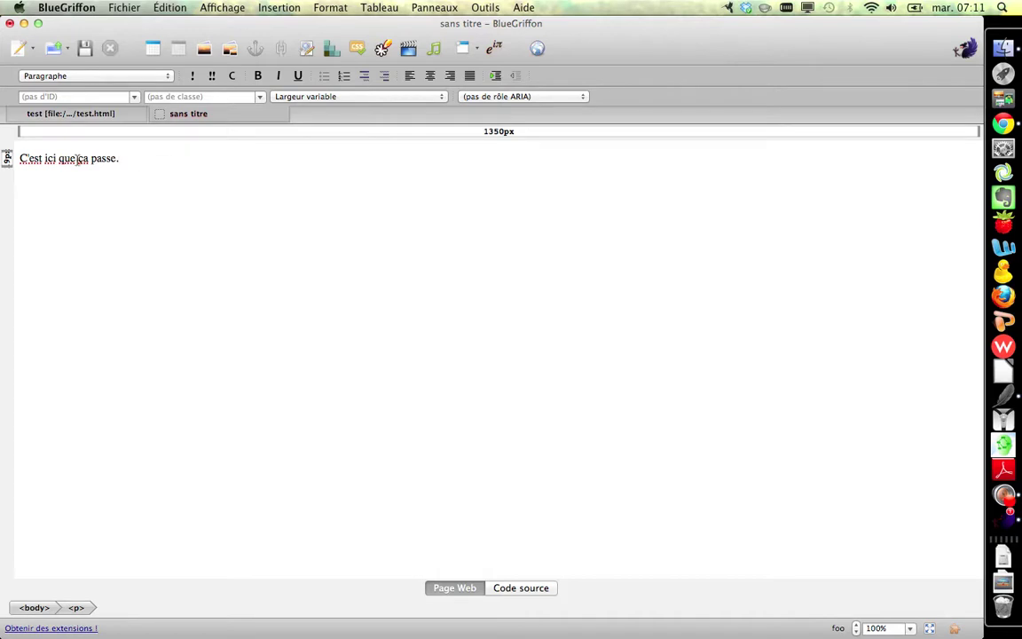
# Select the whole sentence and open the CSS style editor for it, placed clear of the text
pyautogui.moveTo(124, 161); pyautogui.dragTo(21, 158)
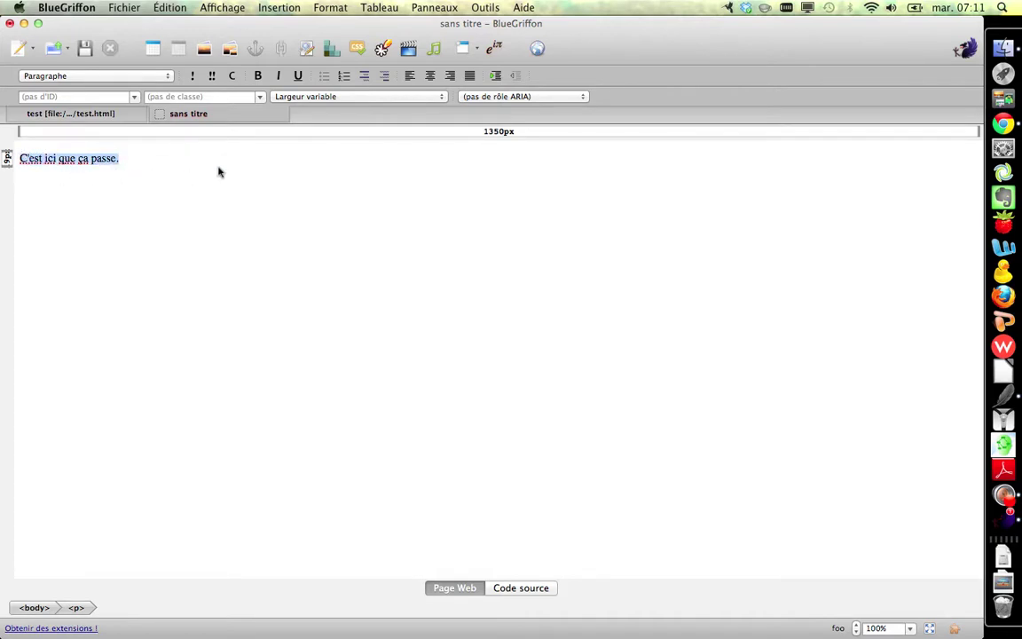
pyautogui.click(333, 54)
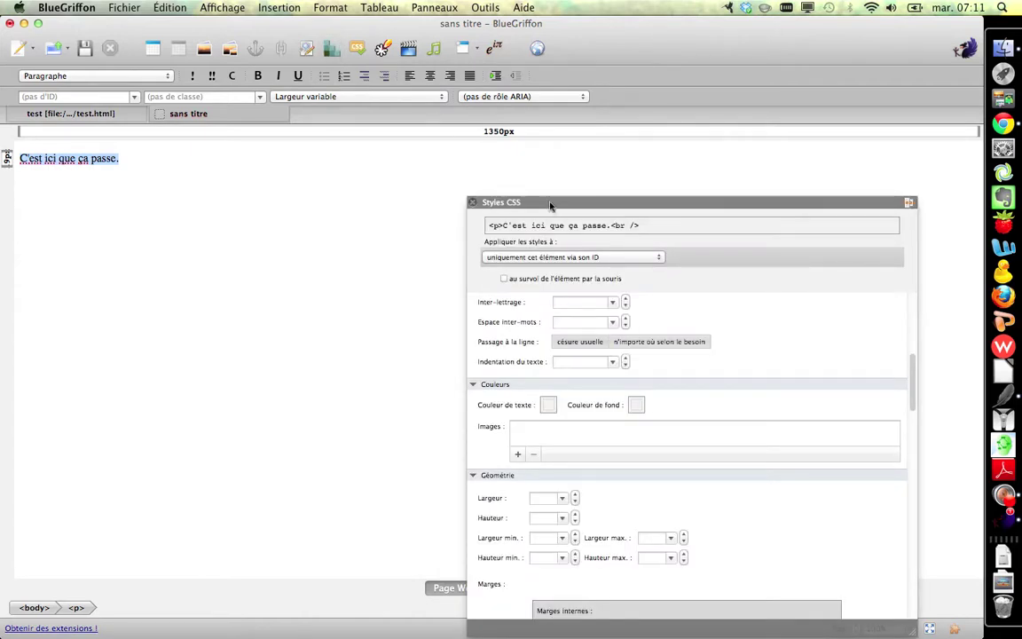
pyautogui.moveTo(550, 206); pyautogui.dragTo(459, 117)
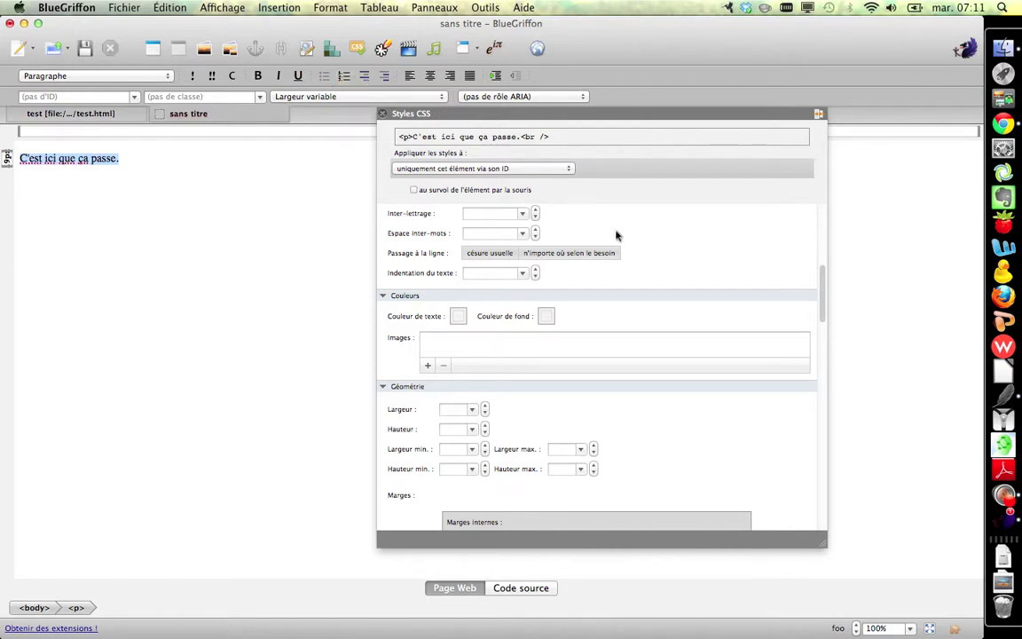
# Examine the CSS properties available for the paragraph, from Général and Couleurs through Géométrie, Position et Organisation, Cadres, Listes and Colonnes
pyautogui.scroll(1, 617, 224)
pyautogui.scroll(-3, 618, 233)
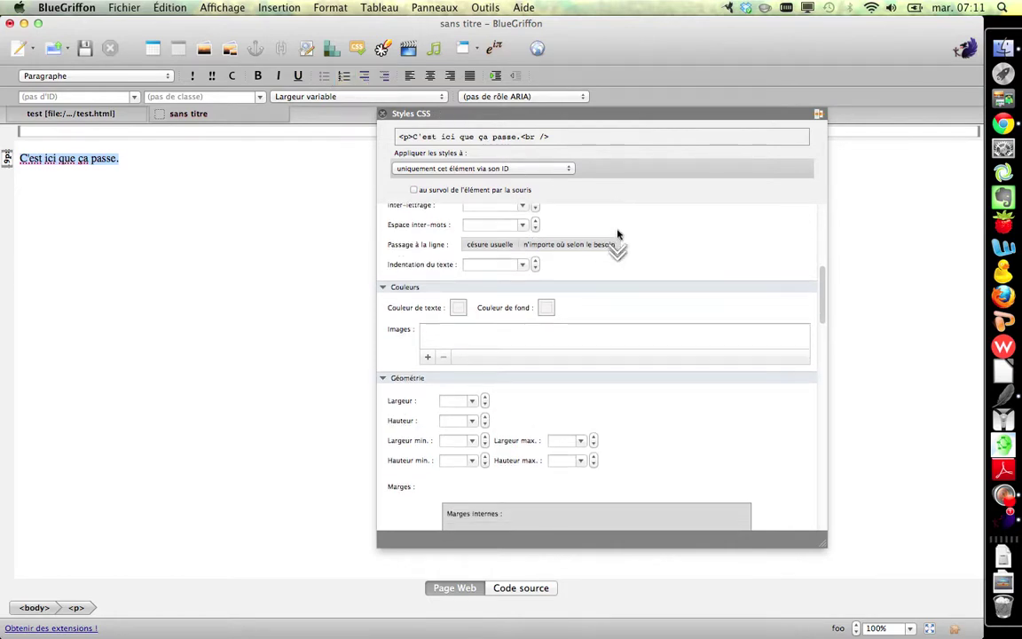
pyautogui.scroll(-5, 618, 234)
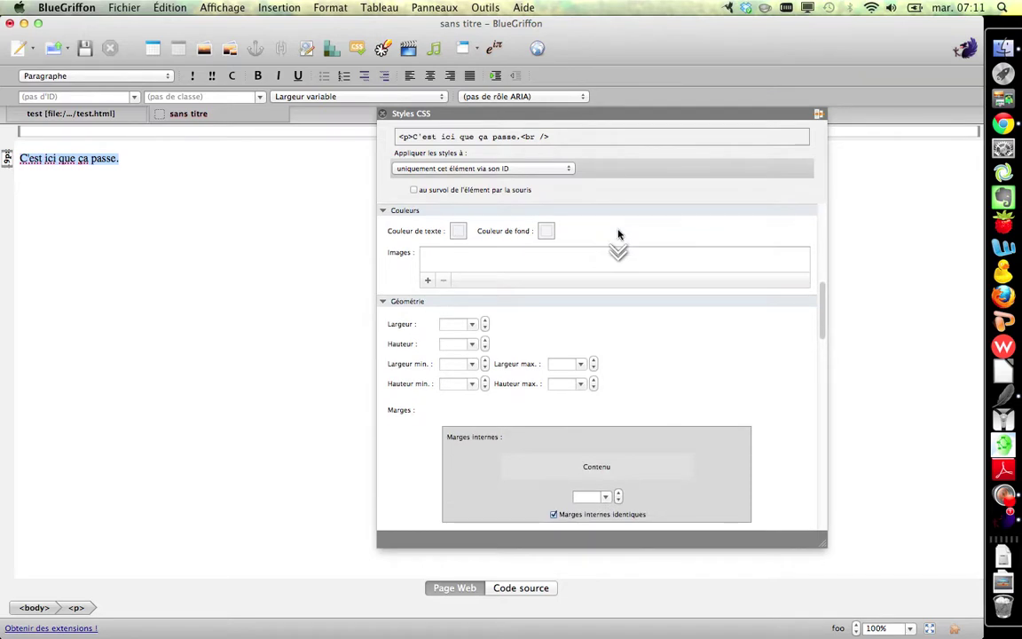
pyautogui.scroll(8, 619, 233)
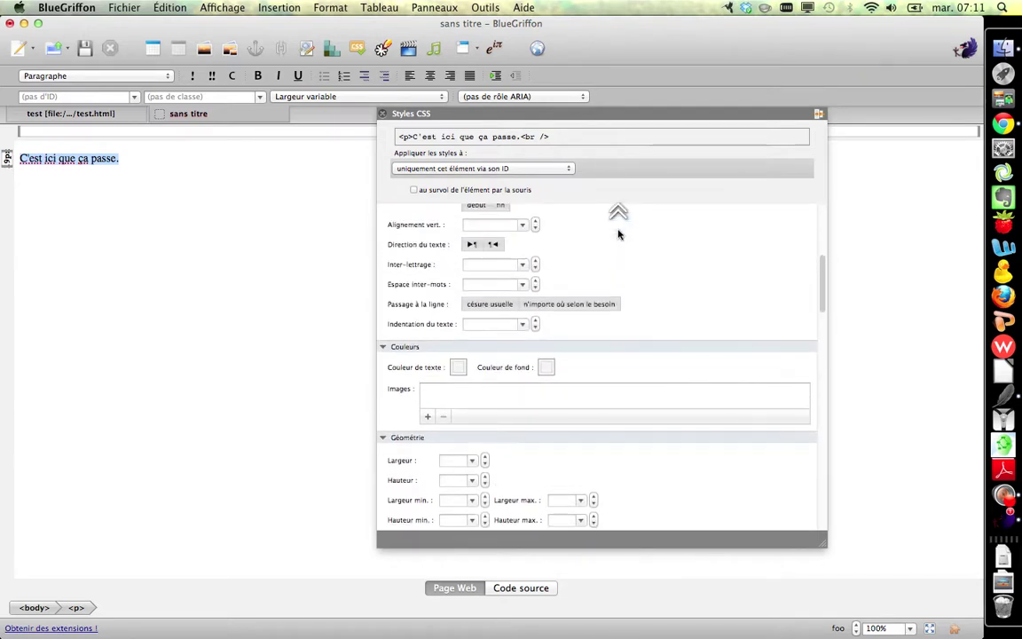
pyautogui.scroll(7, 619, 233)
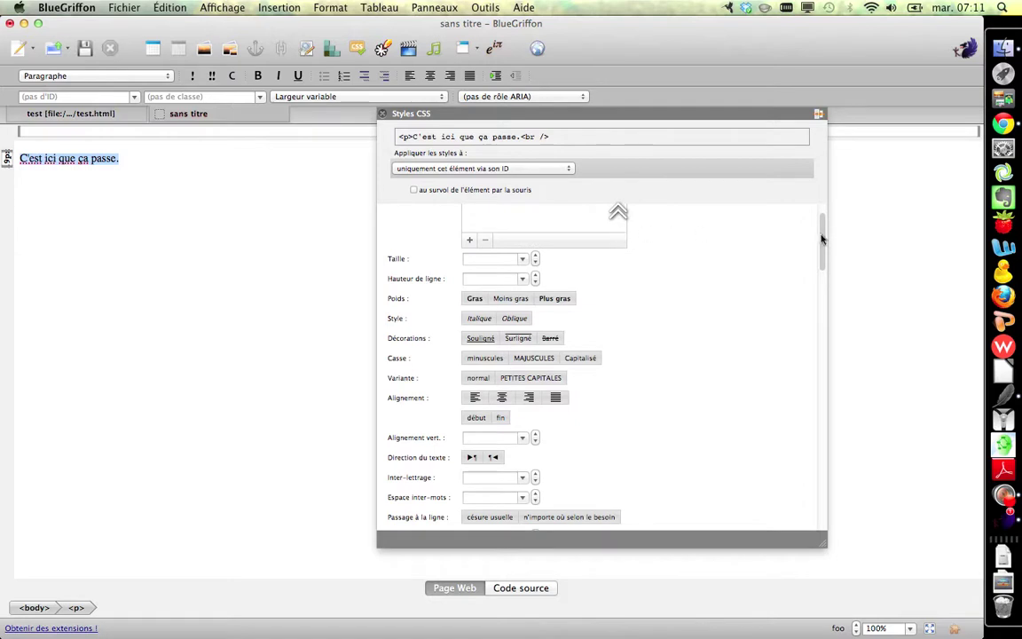
pyautogui.scroll(1, 825, 234)
pyautogui.scroll(1, 825, 234)
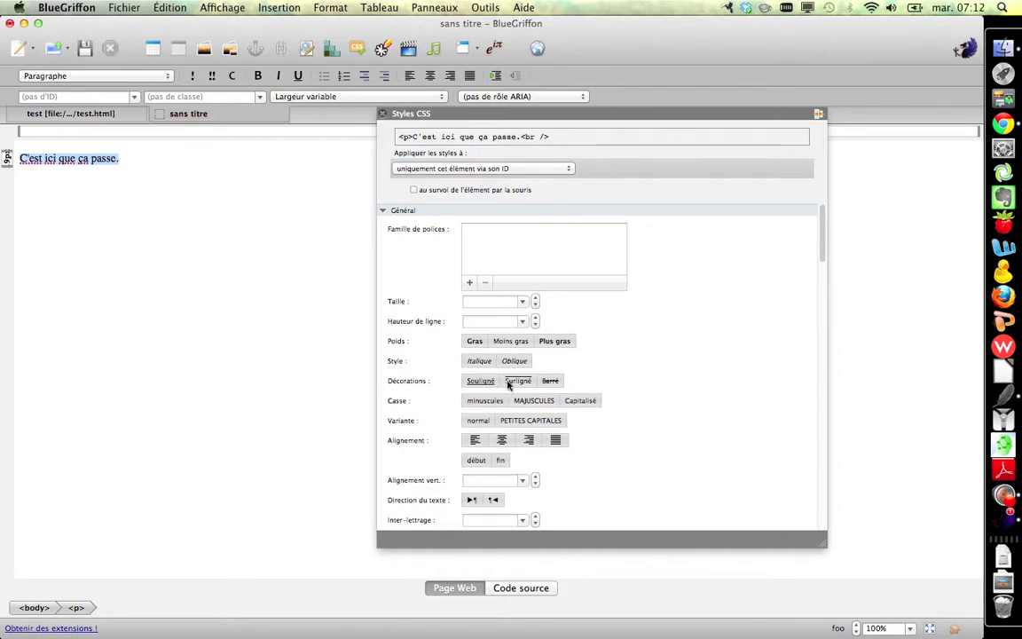
pyautogui.scroll(-3, 440, 404)
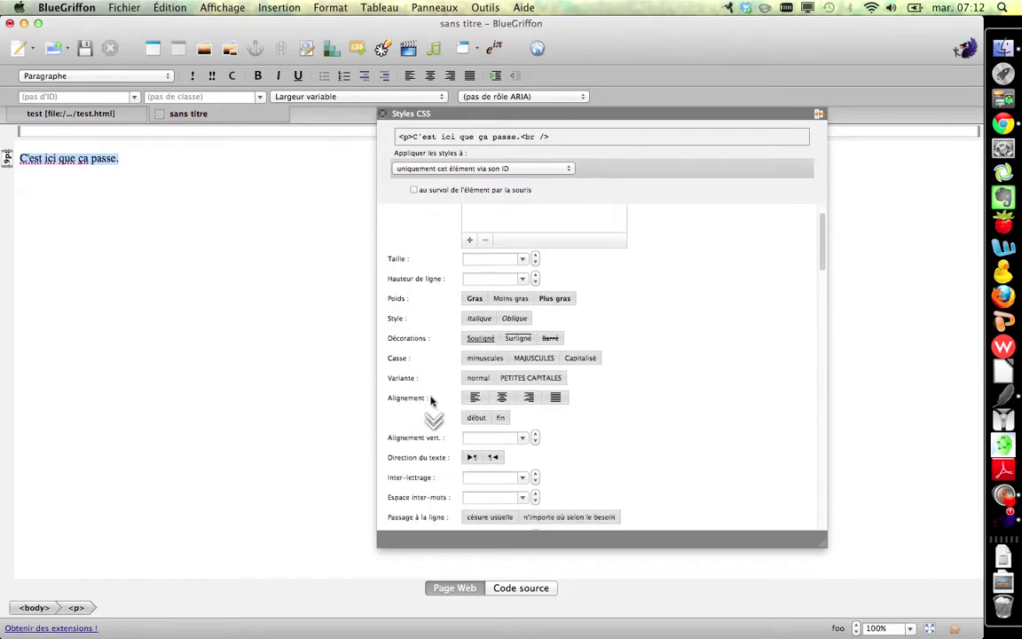
pyautogui.scroll(-1, 429, 400)
pyautogui.scroll(-3, 440, 391)
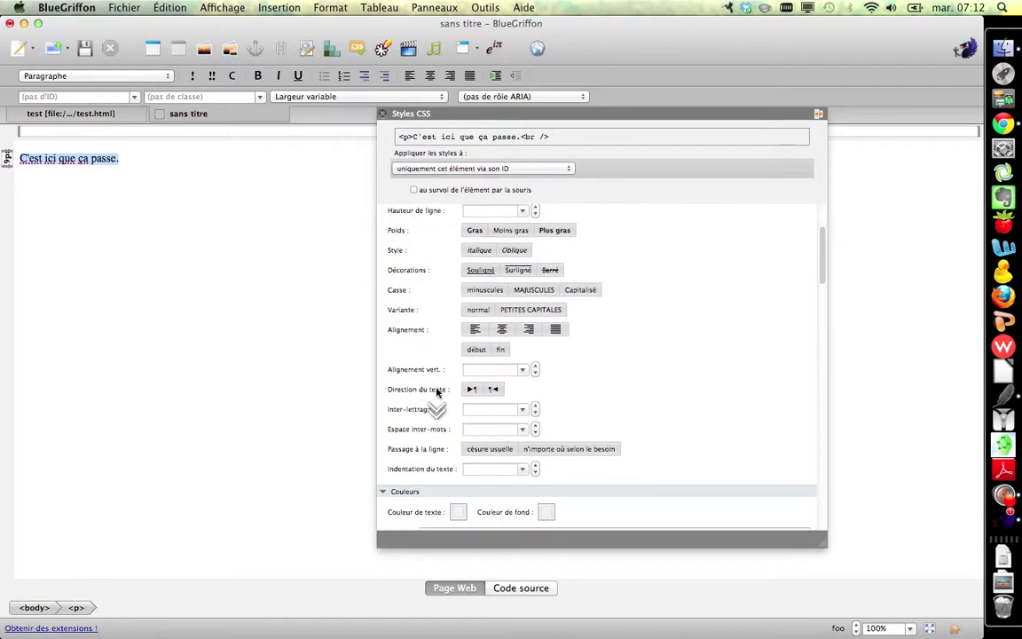
pyautogui.scroll(-10, 437, 394)
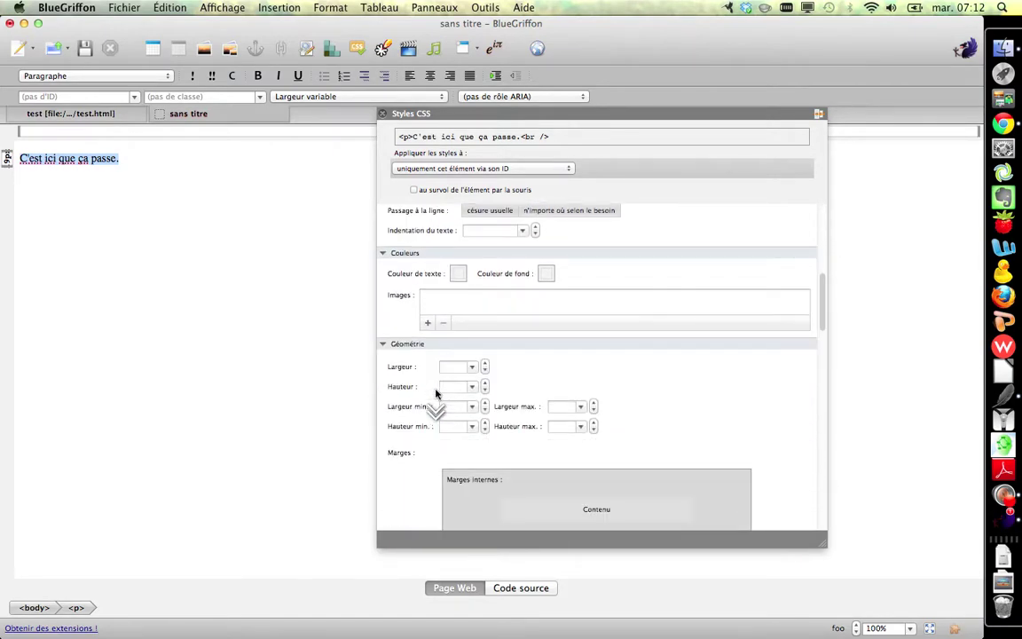
pyautogui.scroll(-1, 435, 396)
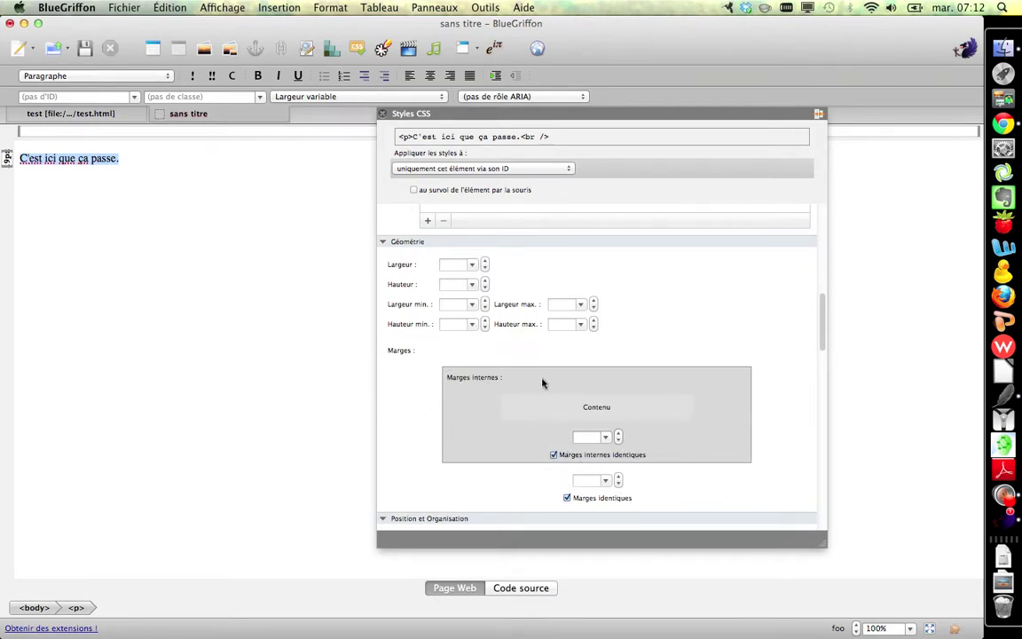
pyautogui.scroll(-5, 543, 384)
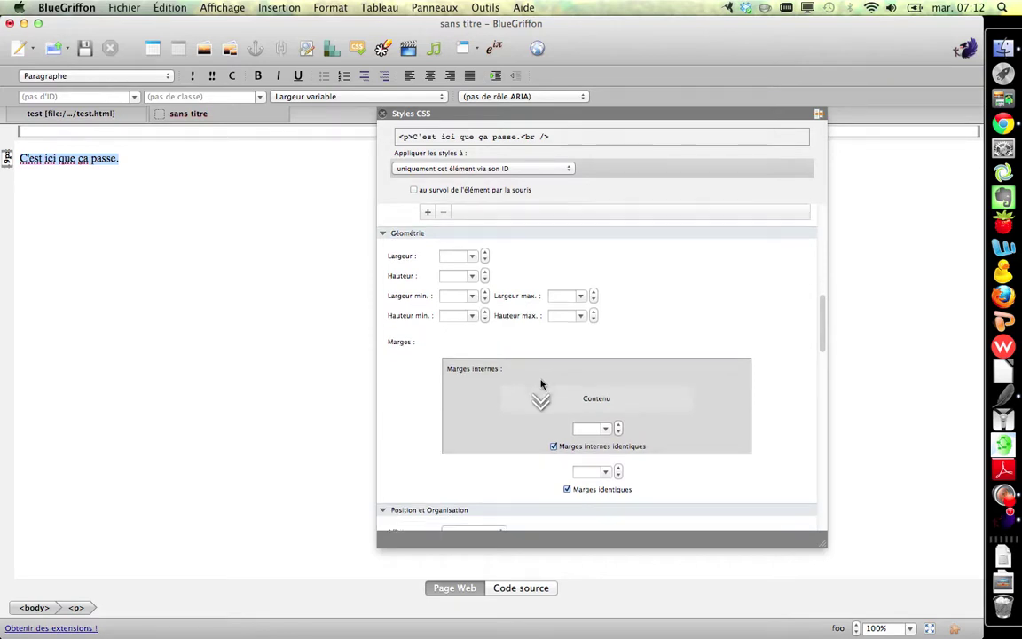
pyautogui.scroll(-5, 542, 383)
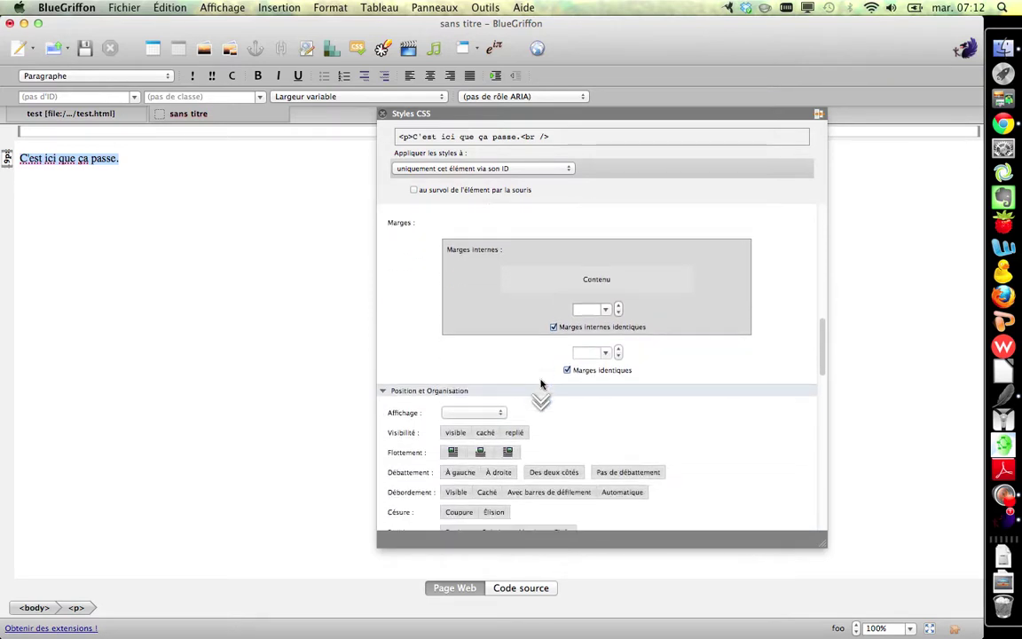
pyautogui.scroll(-2, 542, 384)
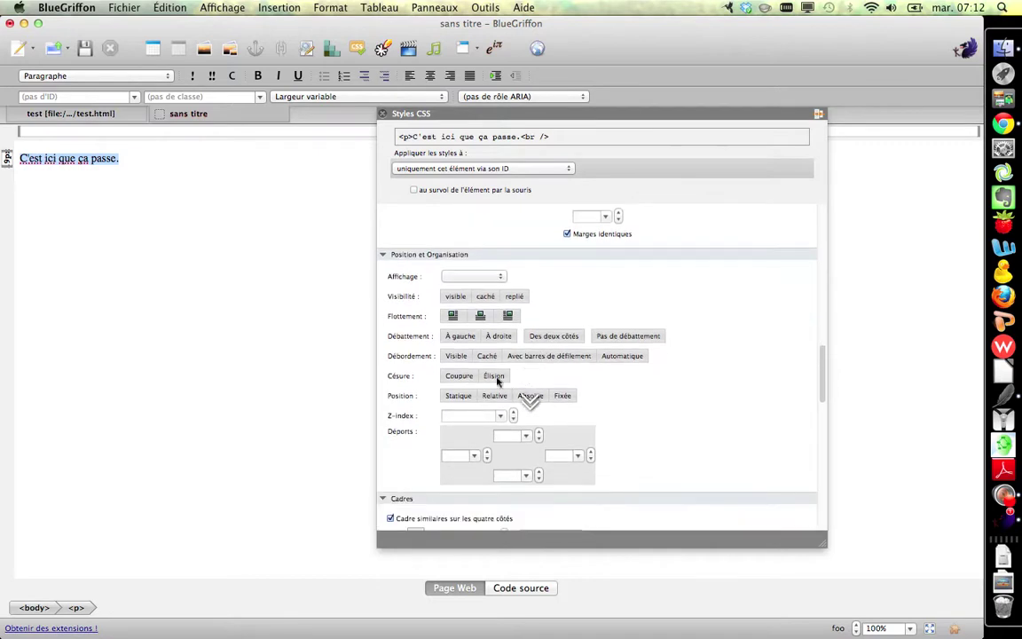
pyautogui.scroll(-6, 484, 421)
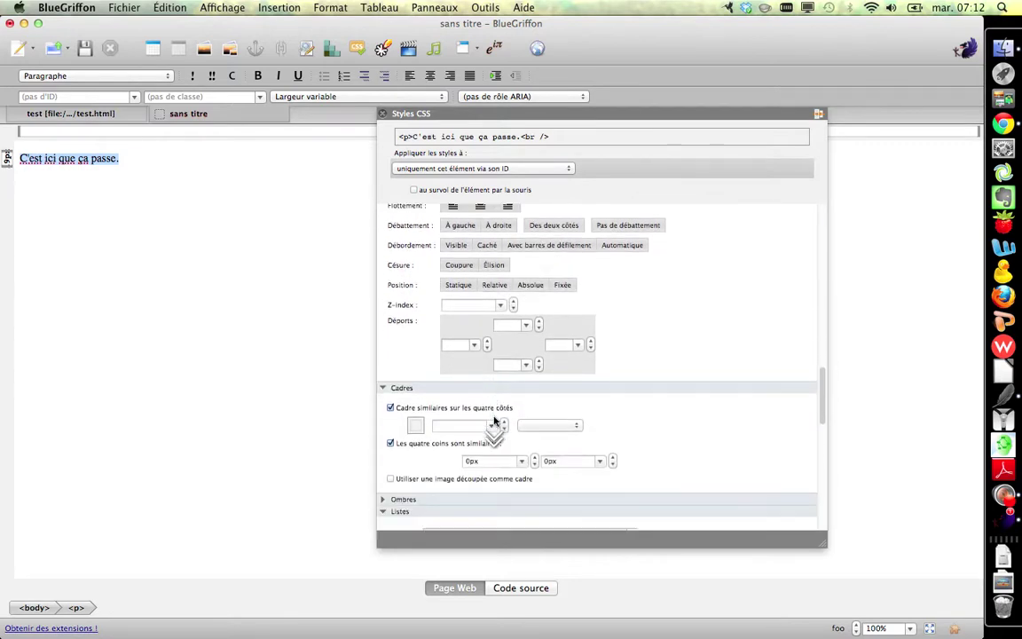
pyautogui.scroll(-3, 494, 421)
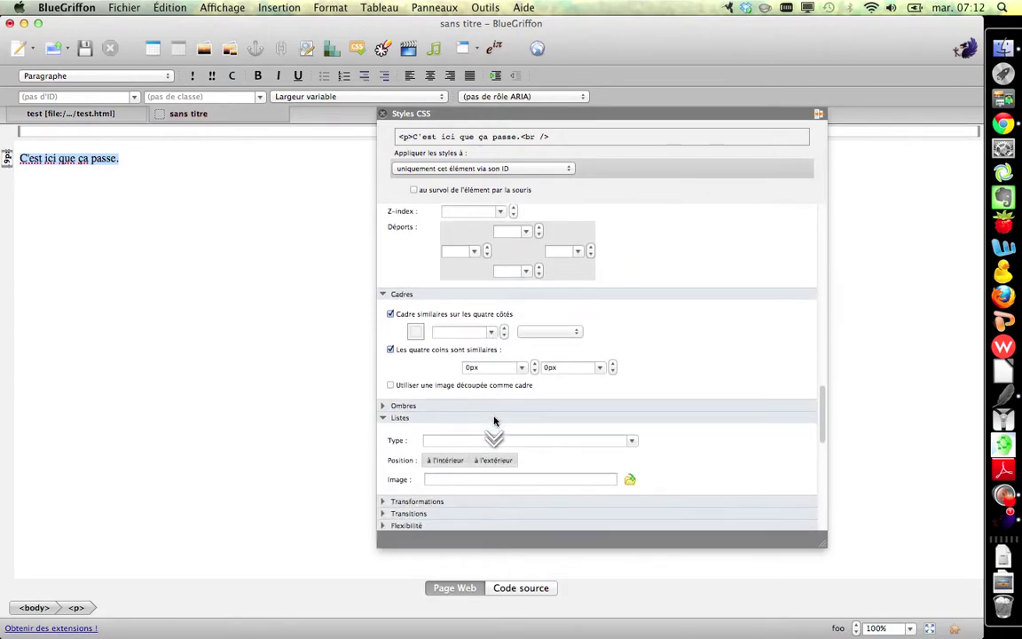
pyautogui.scroll(-3, 494, 420)
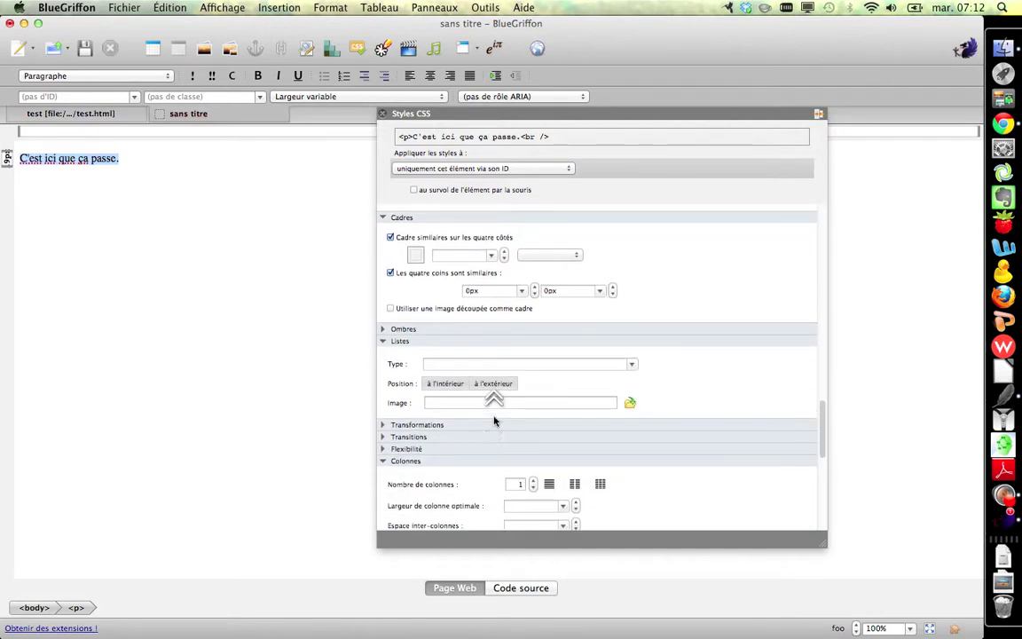
pyautogui.scroll(5, 494, 421)
pyautogui.scroll(6, 494, 421)
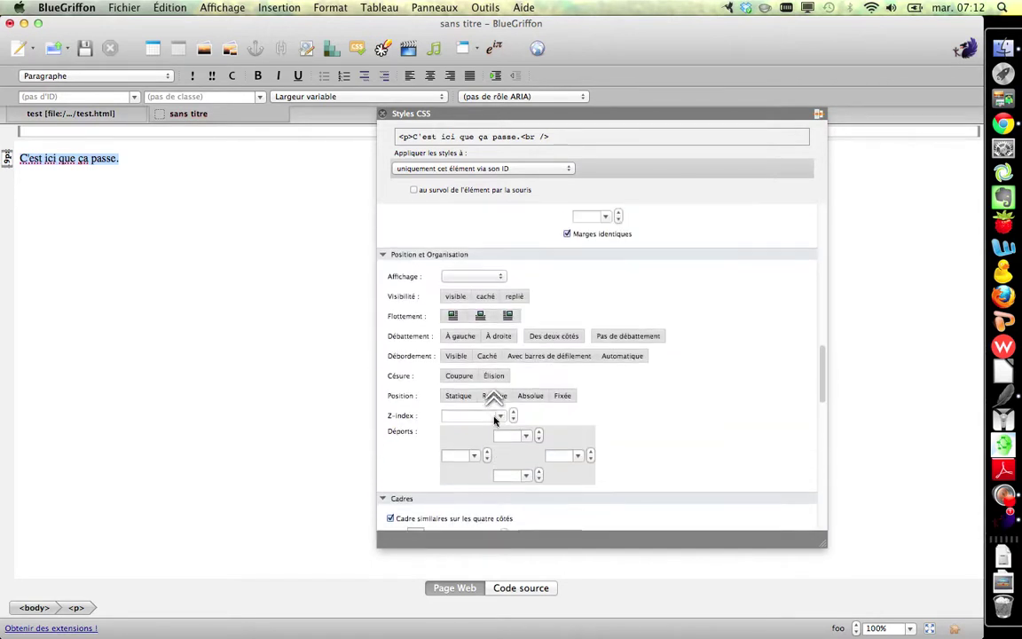
pyautogui.scroll(5, 495, 421)
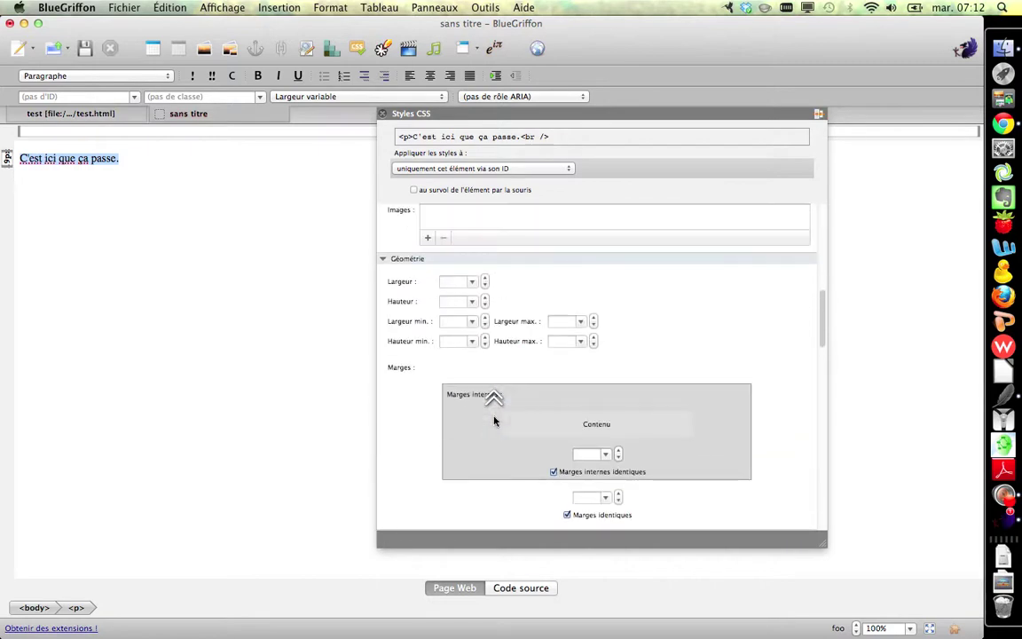
pyautogui.scroll(1, 495, 420)
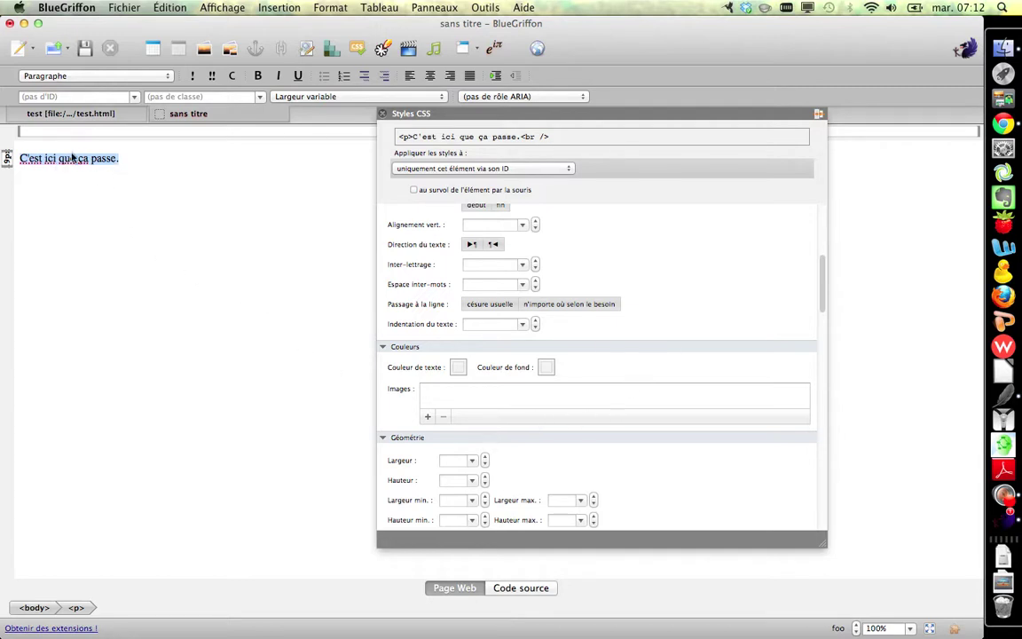
# Set the paragraph's text colour to dark red #990000 and give the element the unique ID "test"
pyautogui.click(459, 371)
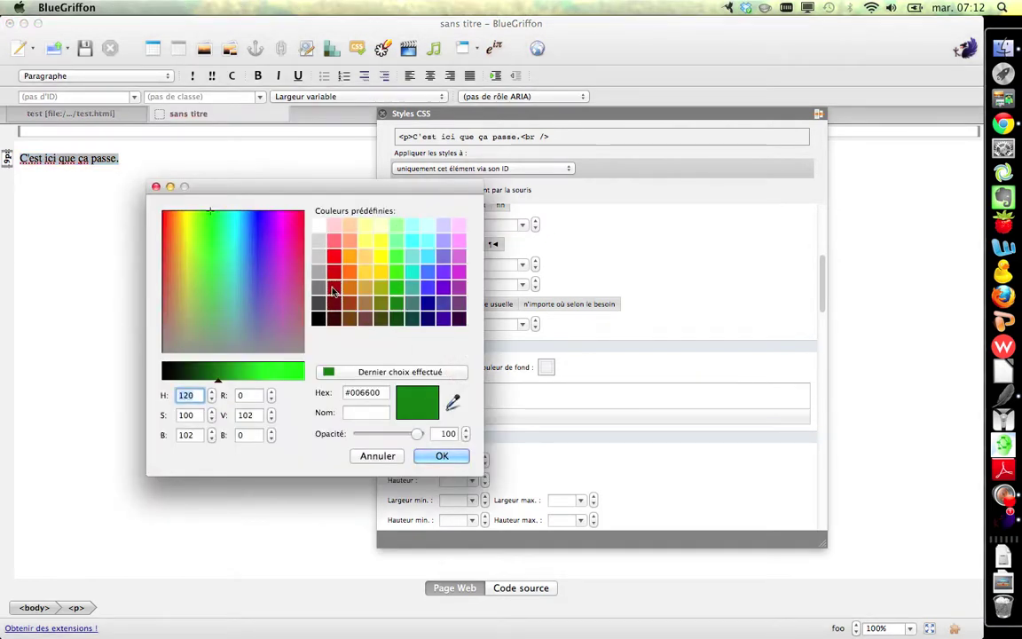
pyautogui.click(334, 287)
pyautogui.click(441, 455)
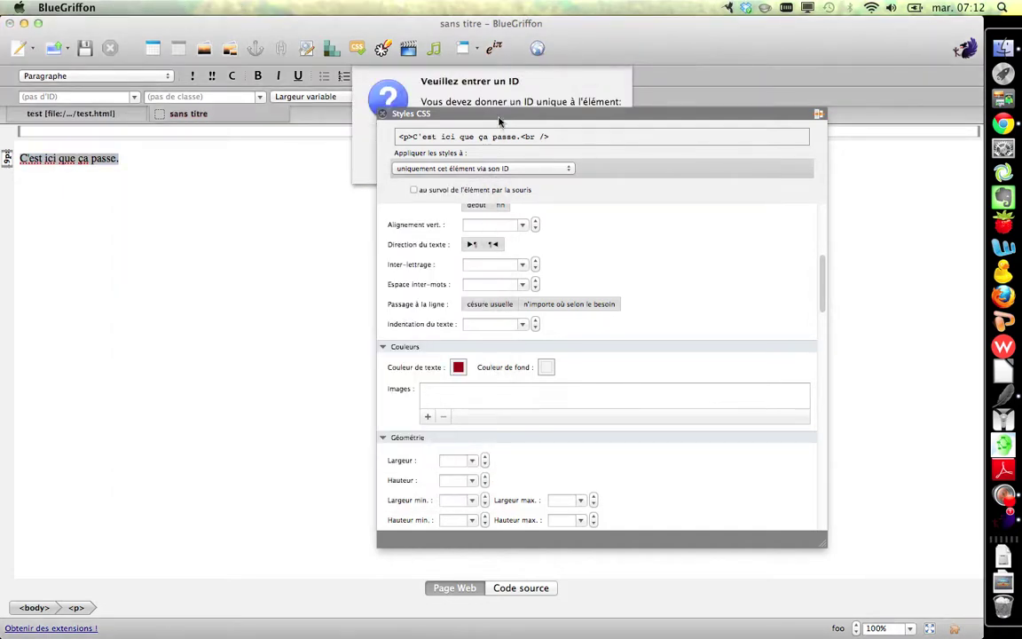
pyautogui.moveTo(499, 122); pyautogui.dragTo(508, 207)
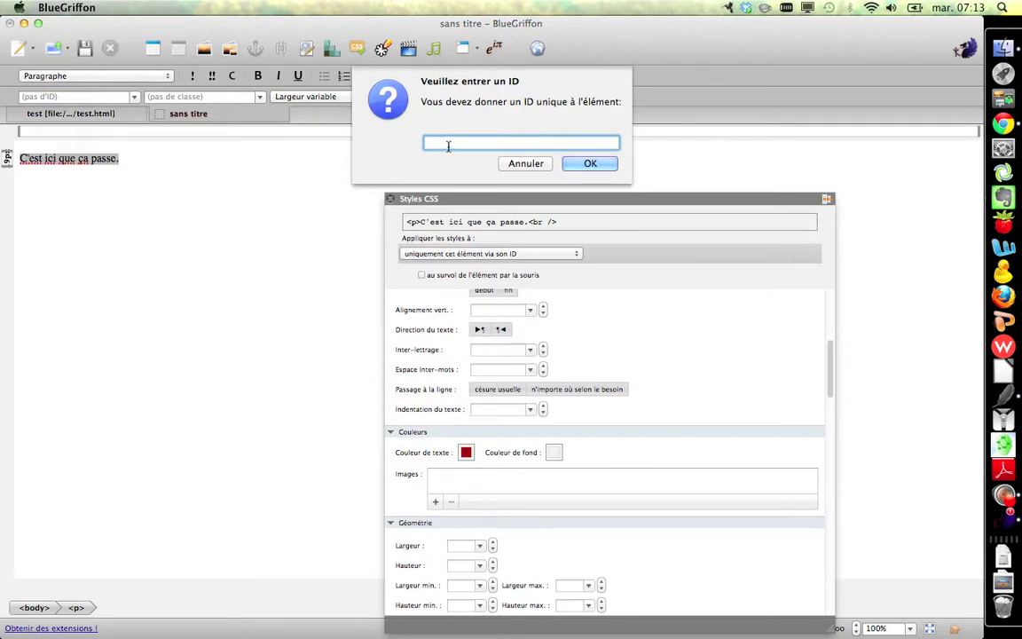
pyautogui.write('test')
pyautogui.click(589, 163)
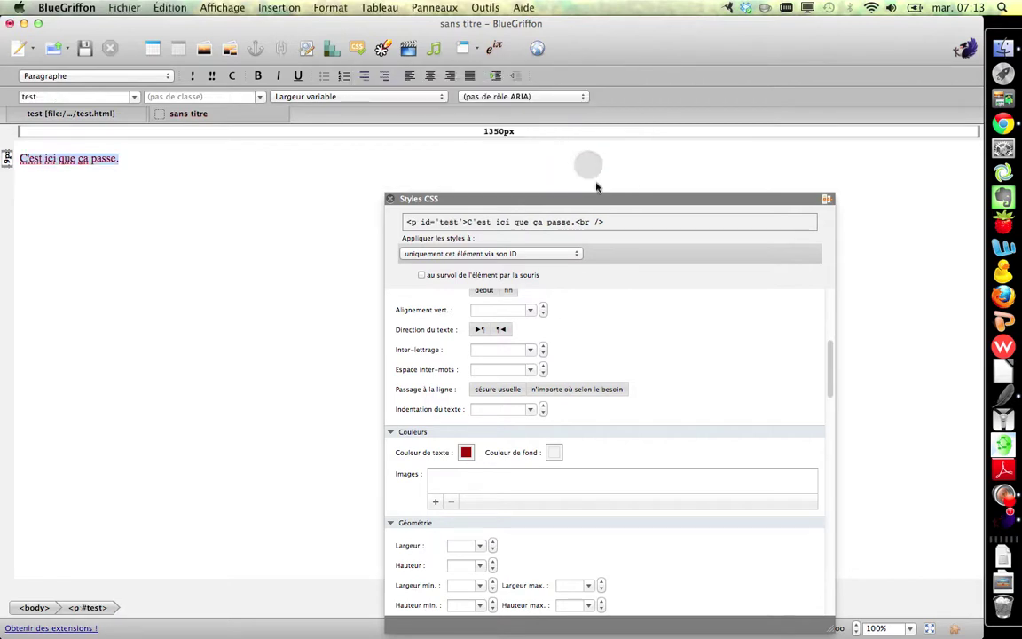
# Turn on styling for mouse-over of the paragraph and set its hover text colour to dark green #006600
pyautogui.moveTo(594, 198); pyautogui.dragTo(587, 158)
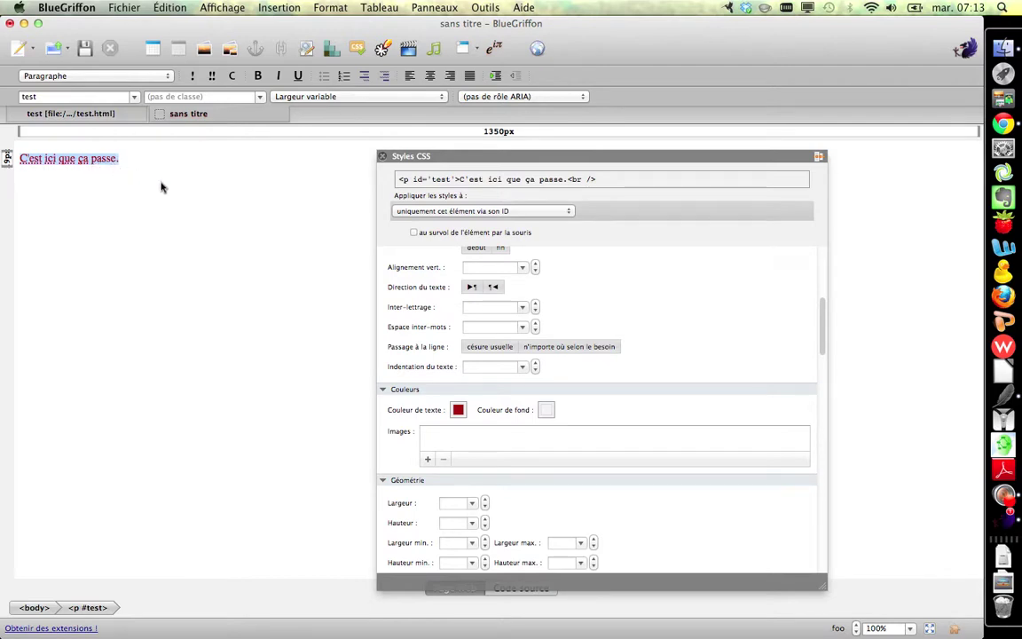
pyautogui.click(414, 233)
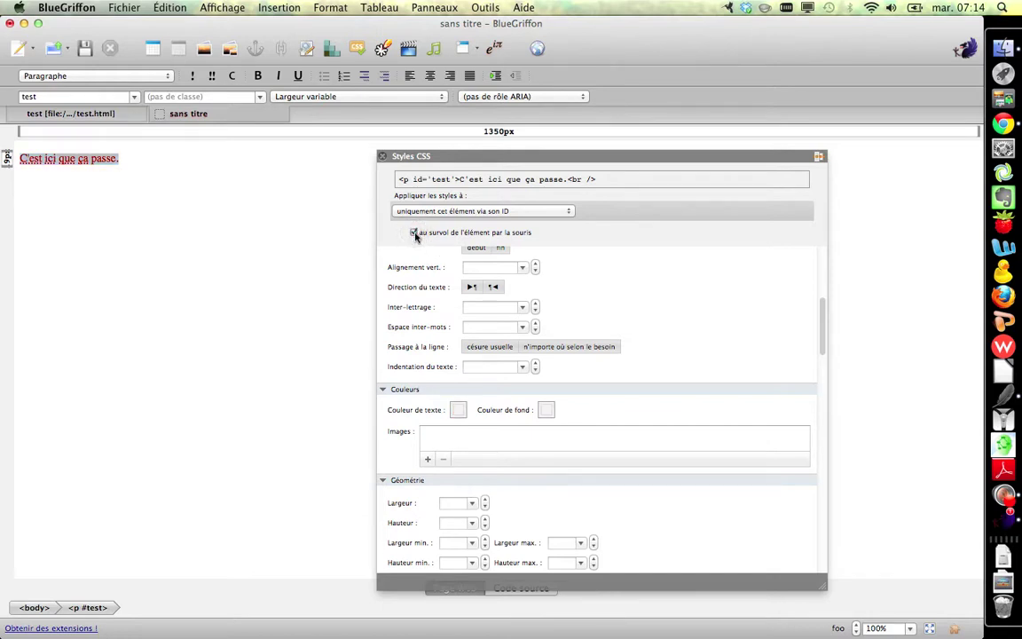
pyautogui.click(458, 409)
pyautogui.click(396, 302)
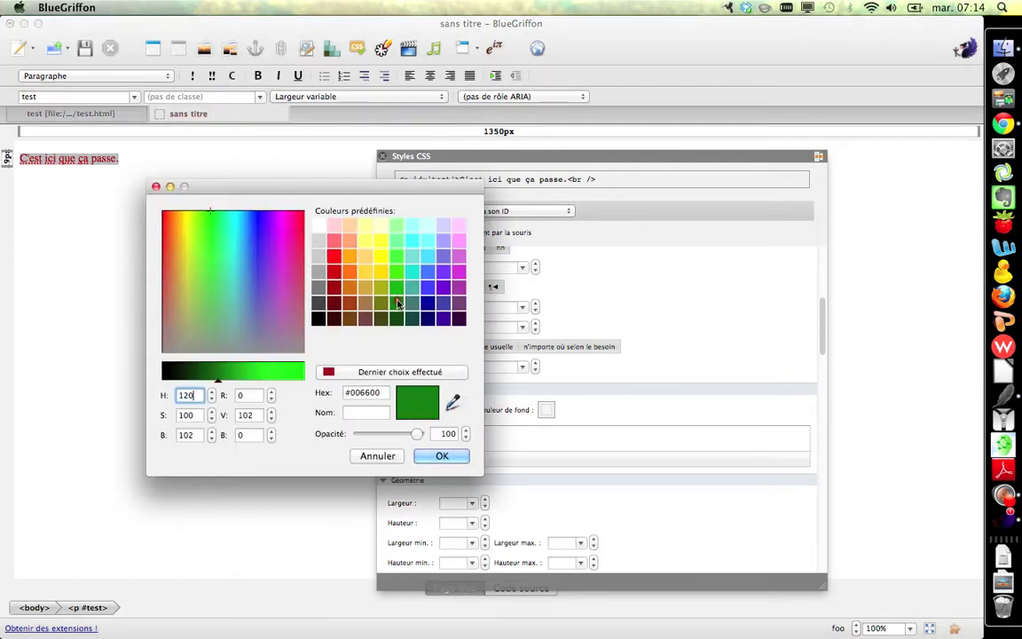
pyautogui.click(444, 456)
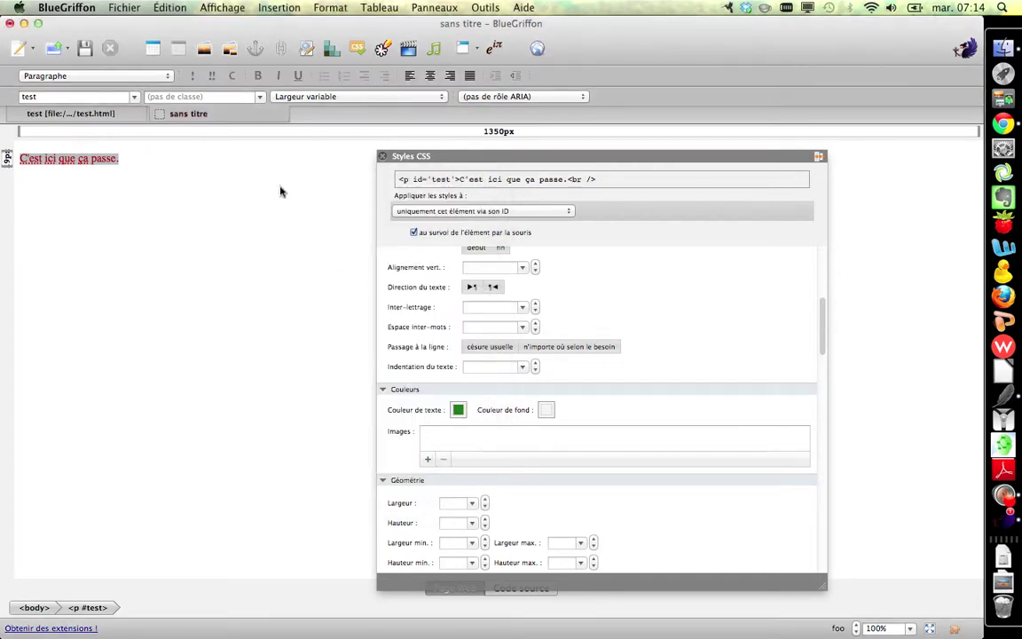
pyautogui.click(240, 158)
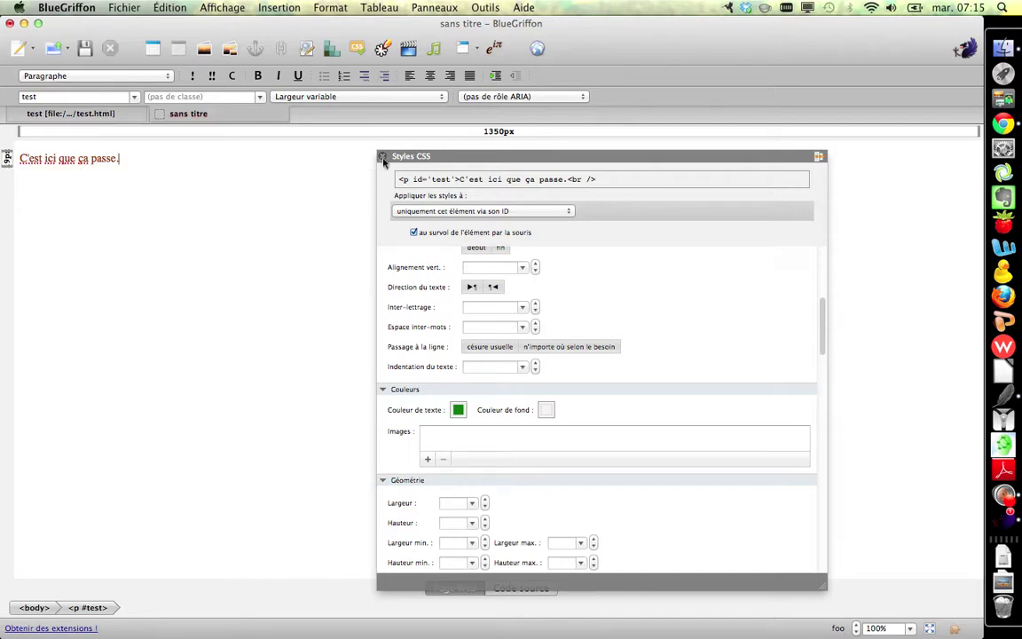
# Close the CSS style editor and highlight the page's whole head section, including the style rules, in the source code
pyautogui.click(383, 157)
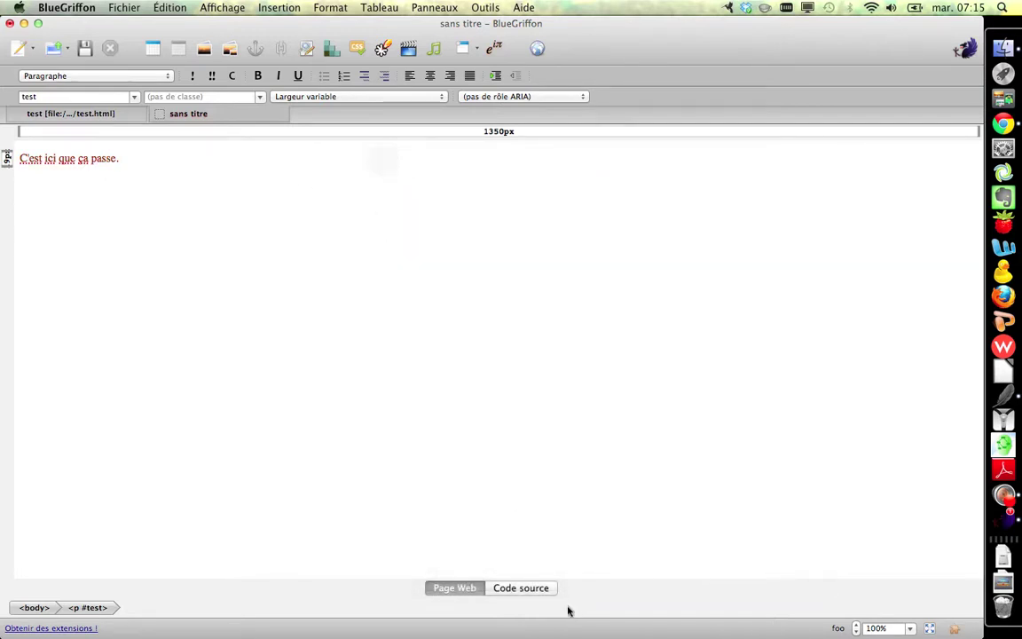
pyautogui.click(539, 591)
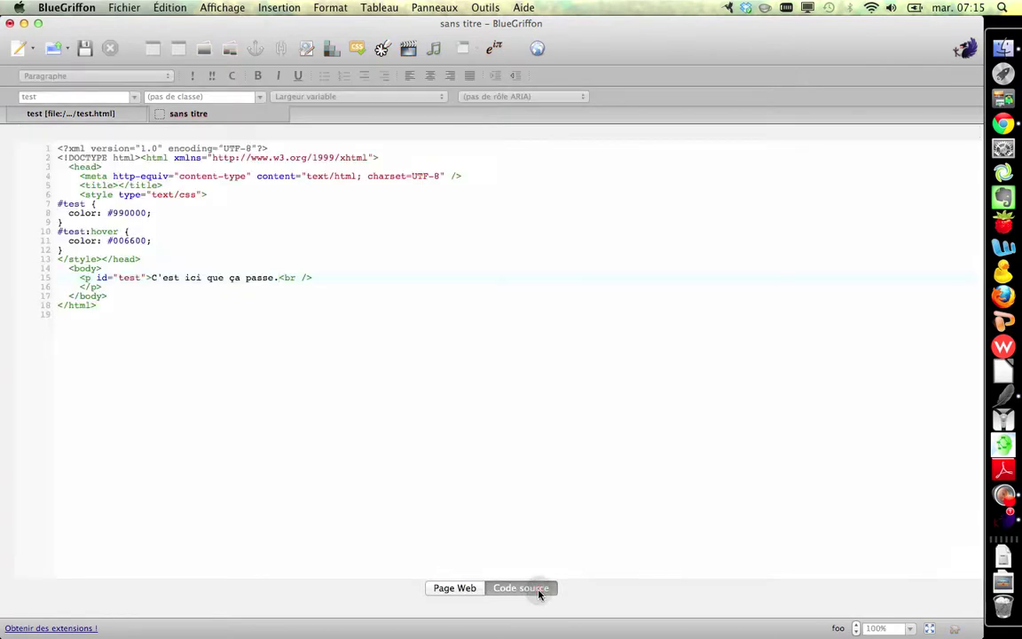
pyautogui.click(142, 260)
pyautogui.moveTo(59, 167); pyautogui.dragTo(153, 259)
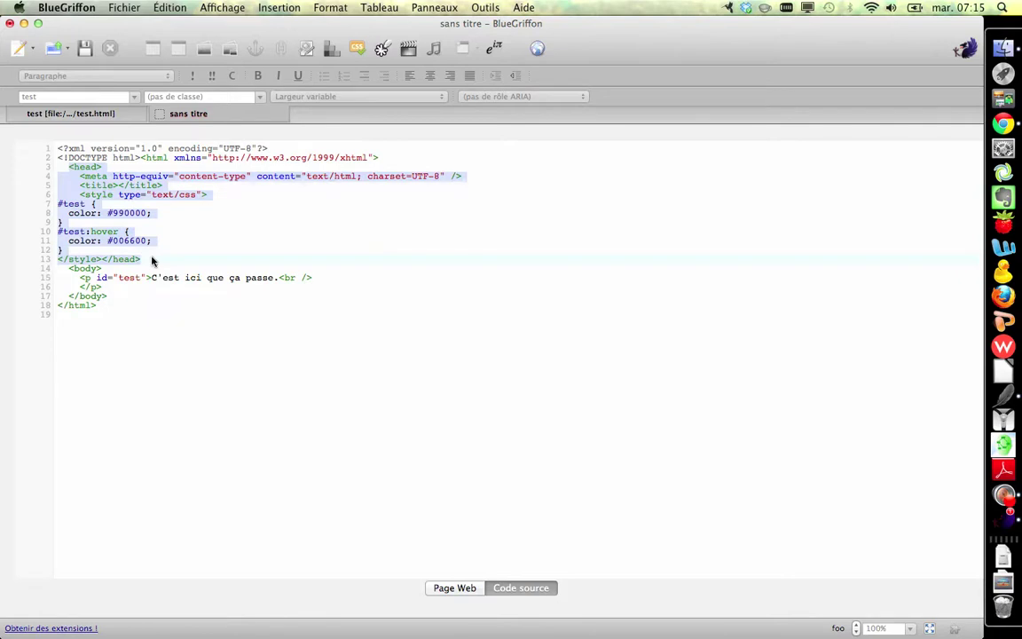
# Highlight the whole style block containing the #test and #test:hover rules in the source code
pyautogui.click(177, 160)
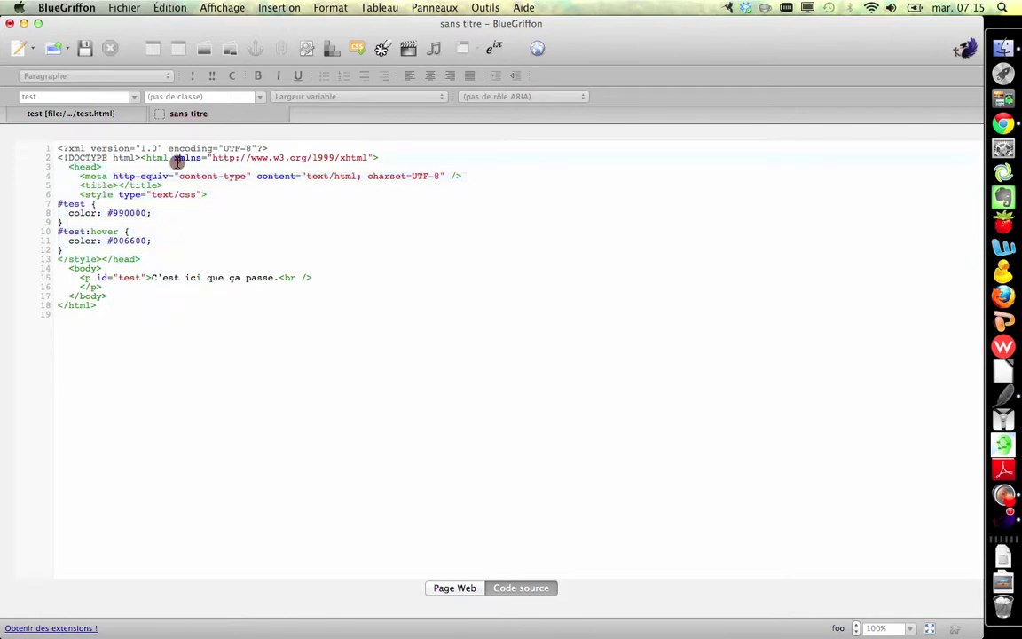
pyautogui.click(80, 194)
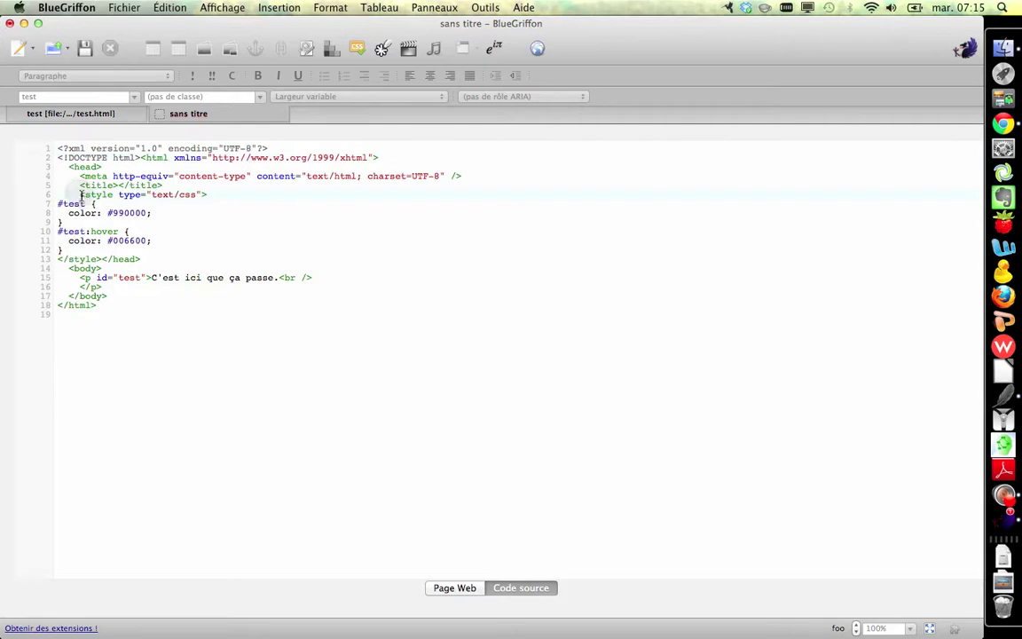
pyautogui.moveTo(80, 195); pyautogui.dragTo(102, 259)
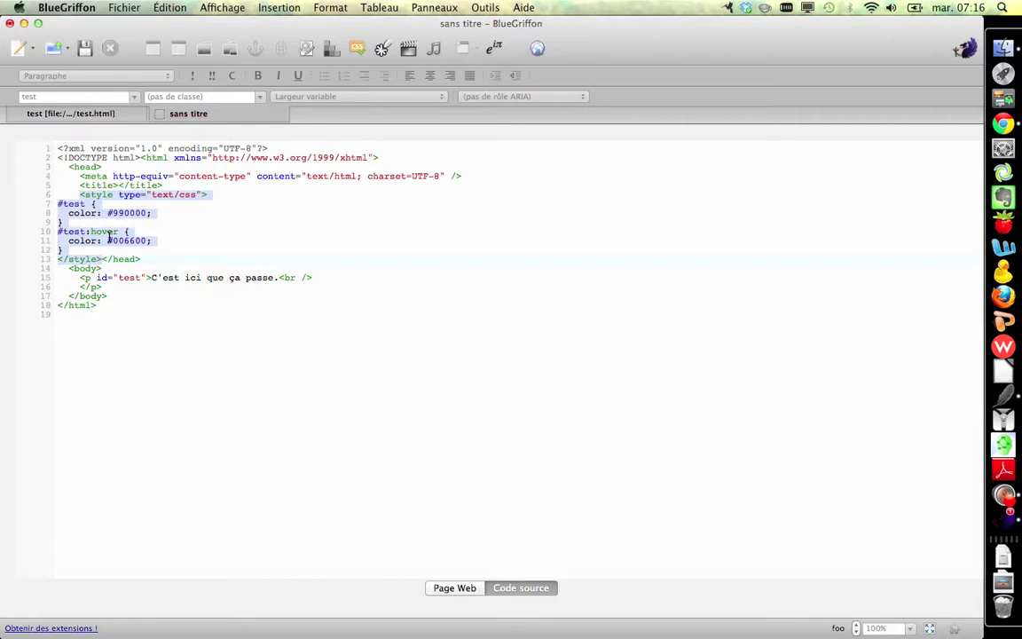
pyautogui.click(137, 238)
# Return to the web page view, add a new paragraph below the text, and open the SVG Edit drawing window
pyautogui.click(450, 589)
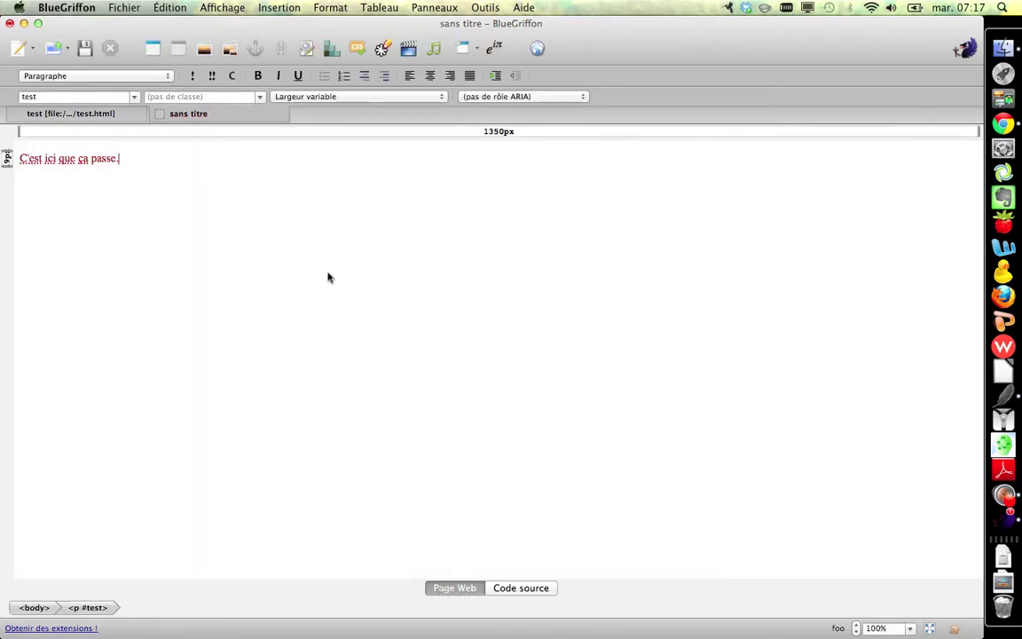
pyautogui.press('Return')
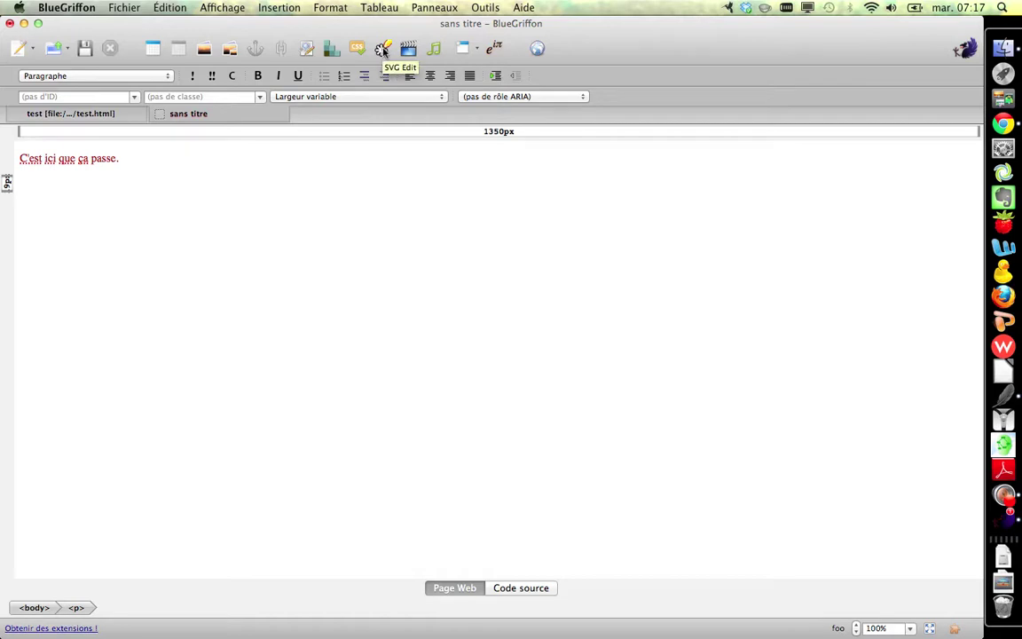
pyautogui.click(384, 50)
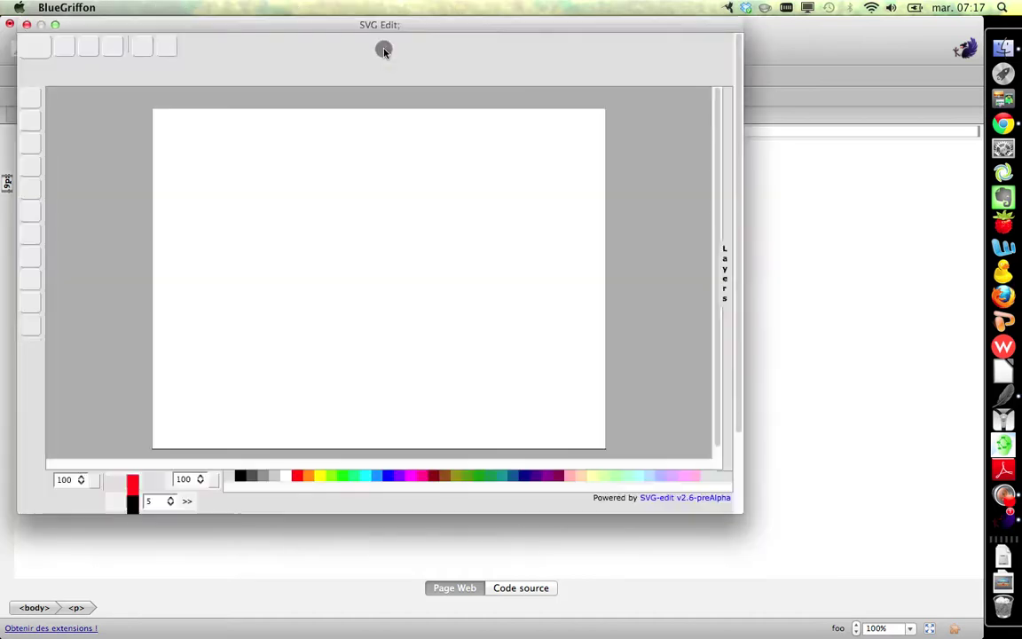
pyautogui.moveTo(325, 30); pyautogui.dragTo(434, 57)
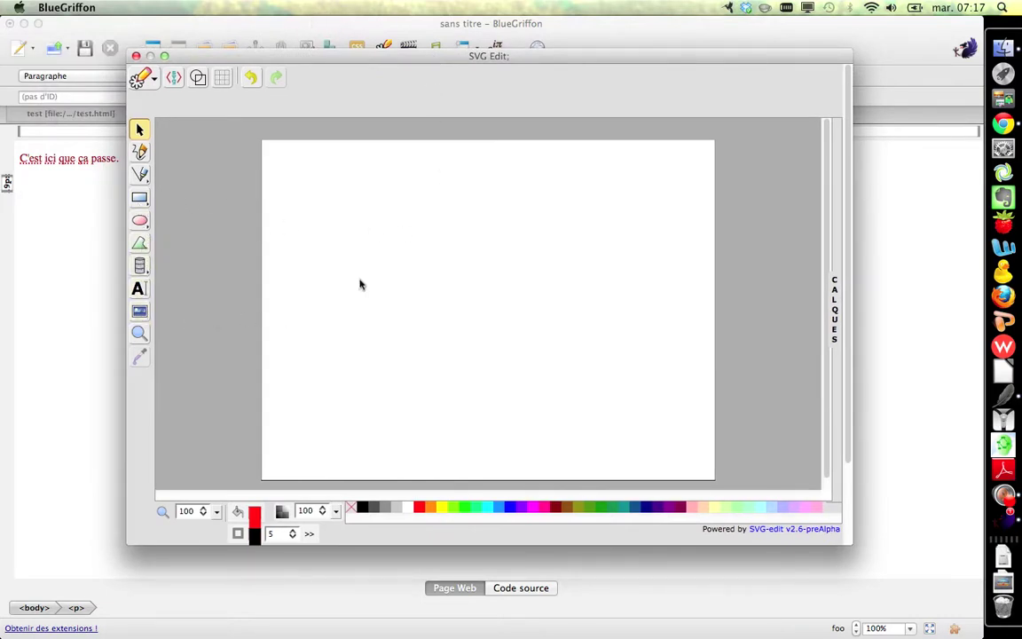
# Draw a red ellipse with radii of about 102 by 84 and a dark grey ellipse of about 29 by 34 inside it
pyautogui.click(140, 221)
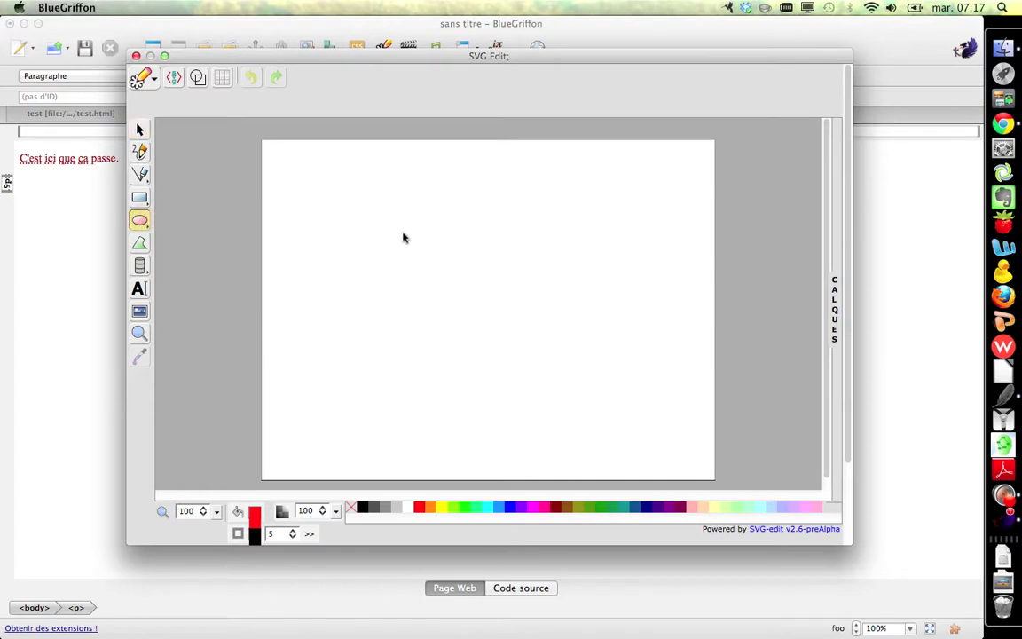
pyautogui.moveTo(424, 235); pyautogui.dragTo(497, 293)
pyautogui.moveTo(435, 244)
pyautogui.mouseDown()
pyautogui.moveTo(468, 286)
pyautogui.moveTo(447, 259)
pyautogui.mouseUp()
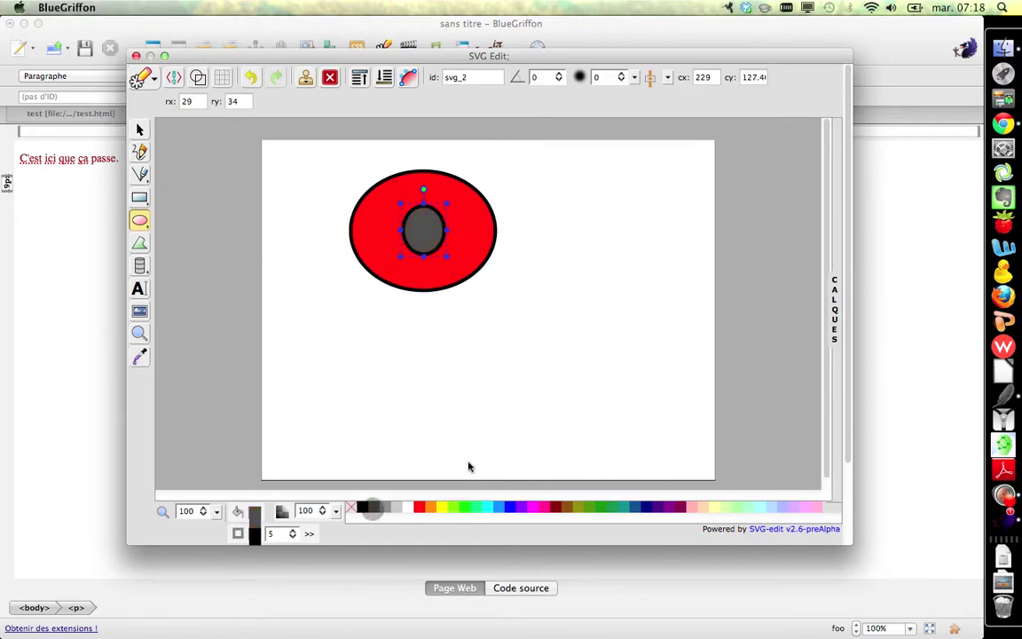
# Enlarge the red ellipse to radii of about 158 by 147 and reposition the grey ellipse as the face's left eye
pyautogui.click(139, 130)
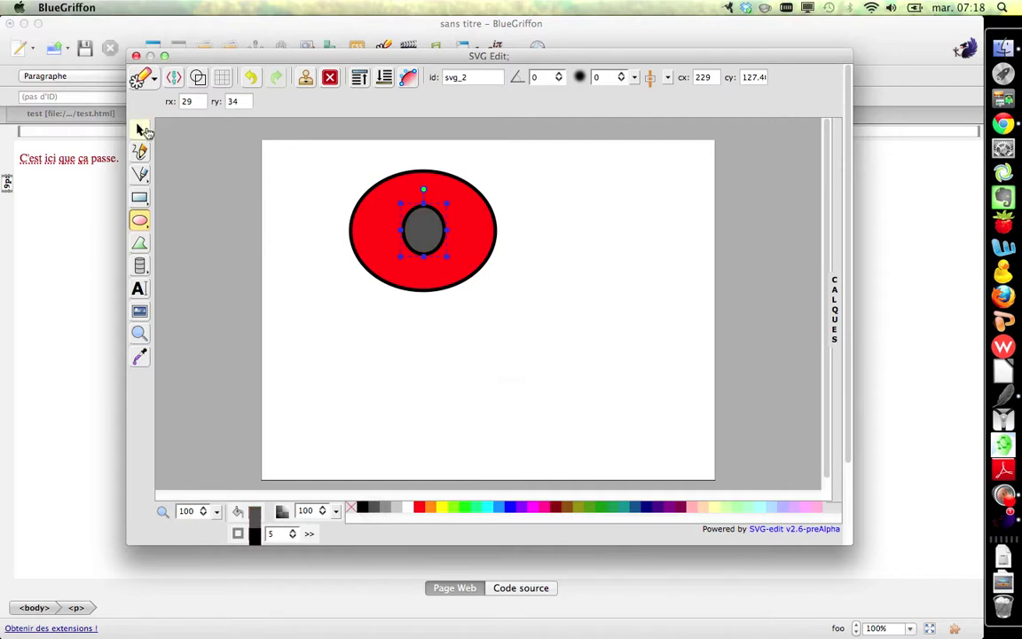
pyautogui.moveTo(430, 233); pyautogui.dragTo(400, 224)
pyautogui.click(445, 256)
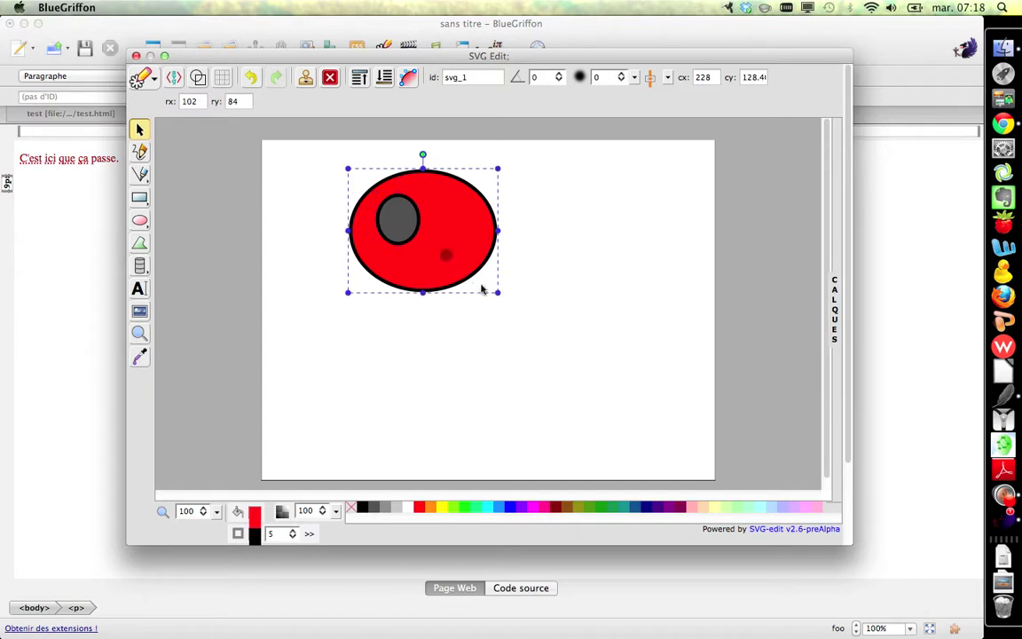
pyautogui.moveTo(500, 295); pyautogui.dragTo(577, 383)
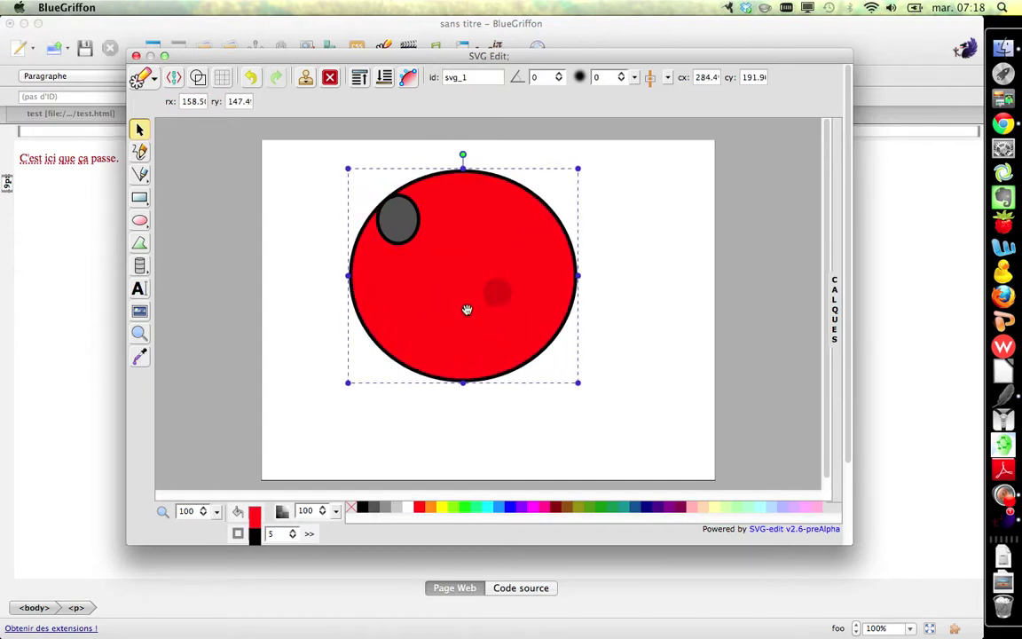
pyautogui.moveTo(397, 220); pyautogui.dragTo(416, 244)
# Try to copy the grey eye ellipse and dismiss the application selection dialogs
pyautogui.rightClick(415, 244)
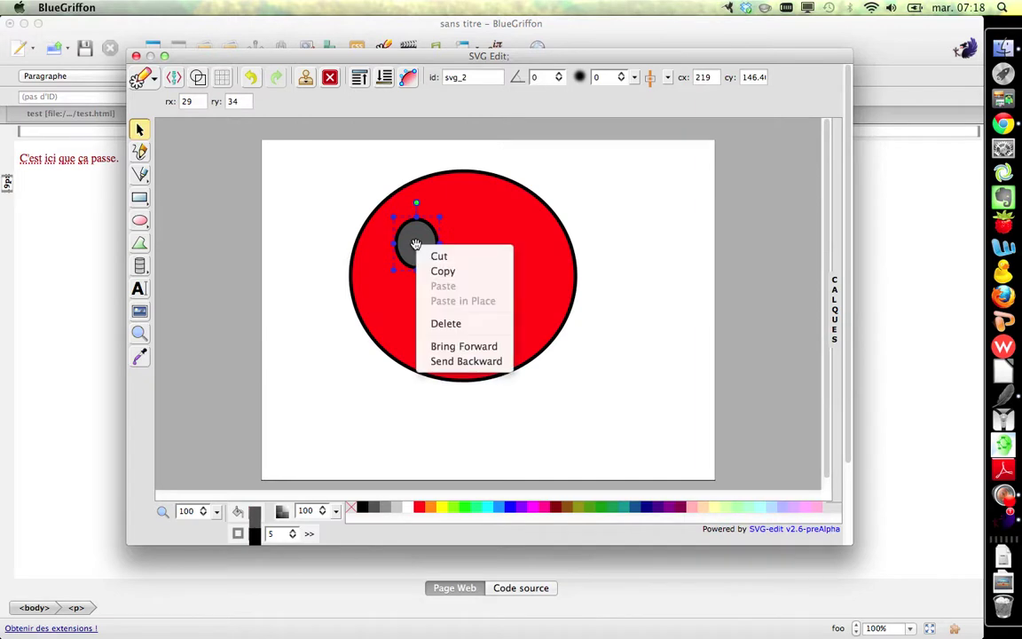
pyautogui.click(453, 272)
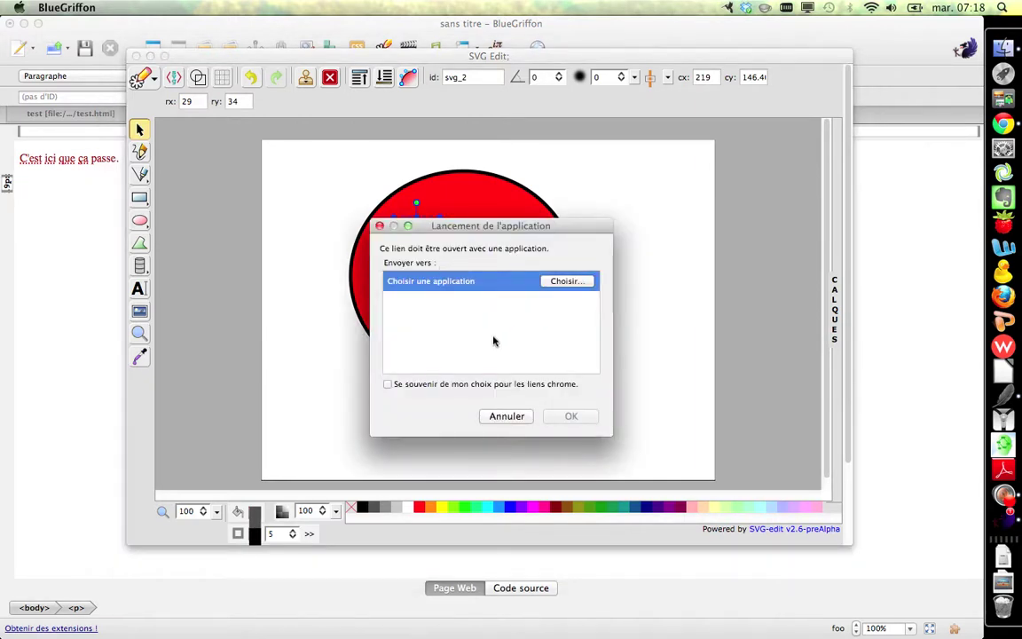
pyautogui.click(565, 283)
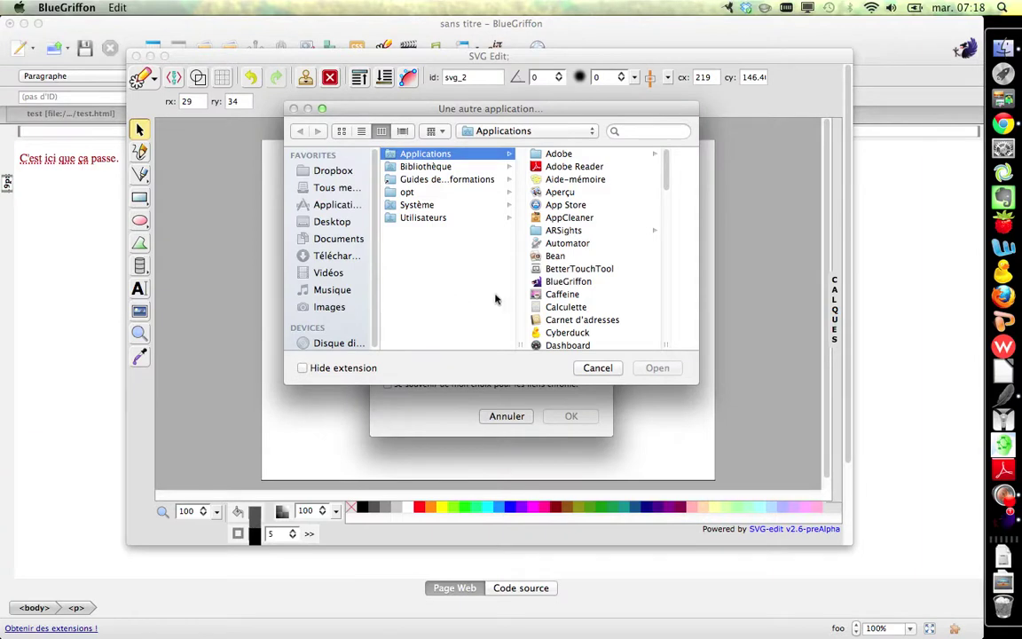
pyautogui.click(599, 367)
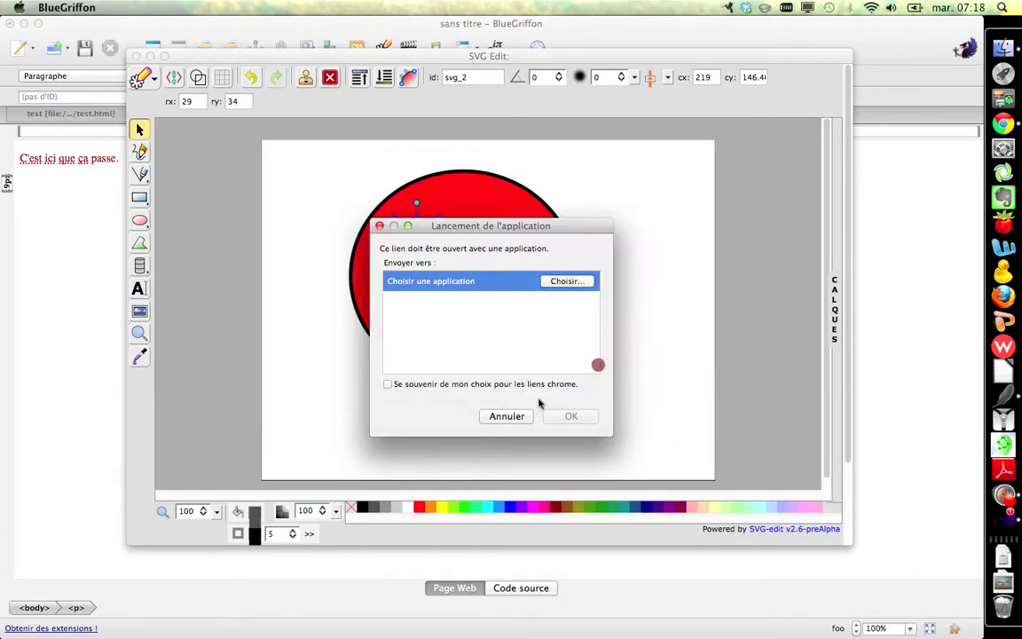
pyautogui.click(520, 418)
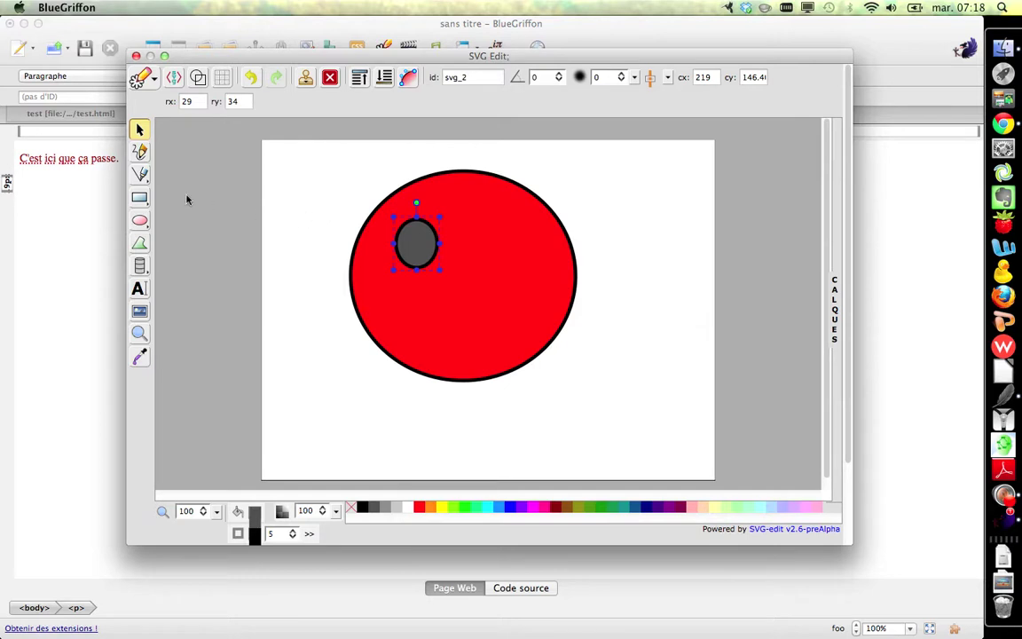
# Draw a second dark grey ellipse with radii of about 35 by 33 and align it level with the first eye
pyautogui.click(139, 221)
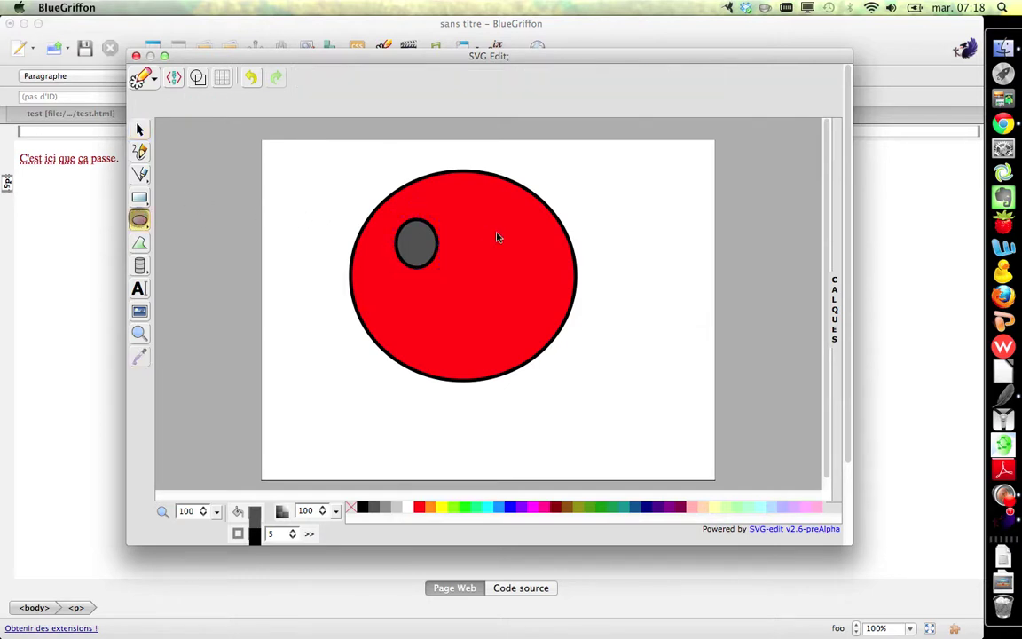
pyautogui.moveTo(499, 243)
pyautogui.mouseDown()
pyautogui.moveTo(510, 250)
pyautogui.moveTo(486, 232)
pyautogui.mouseUp()
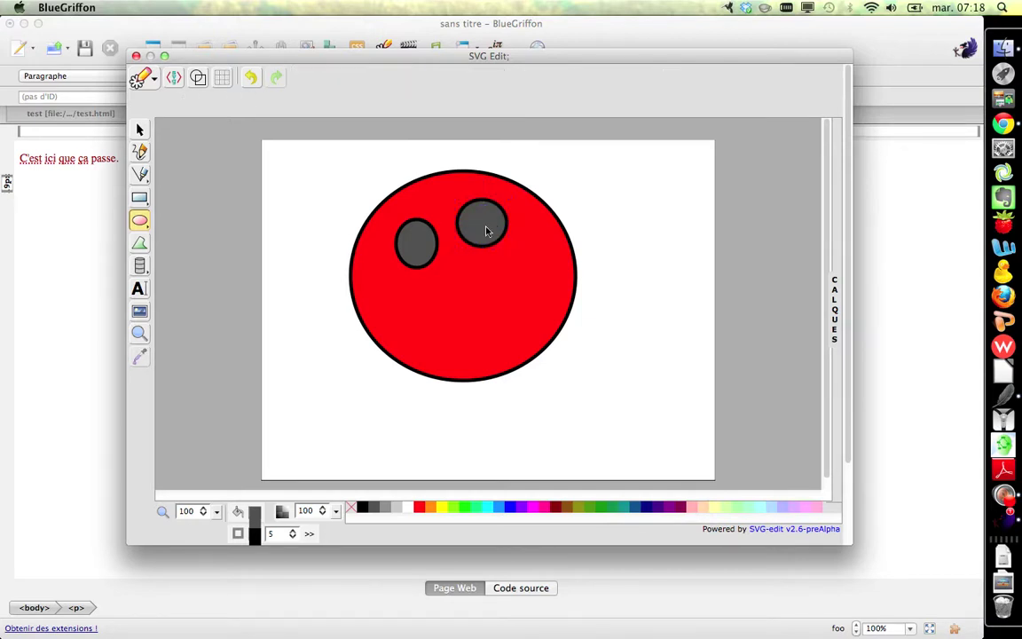
pyautogui.click(140, 130)
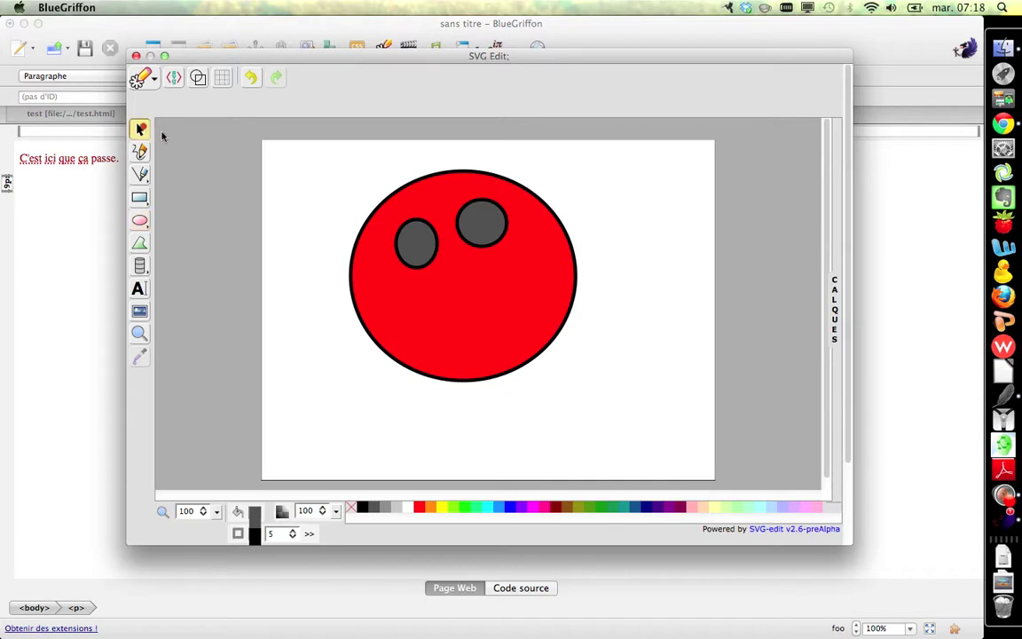
pyautogui.moveTo(475, 223); pyautogui.dragTo(491, 240)
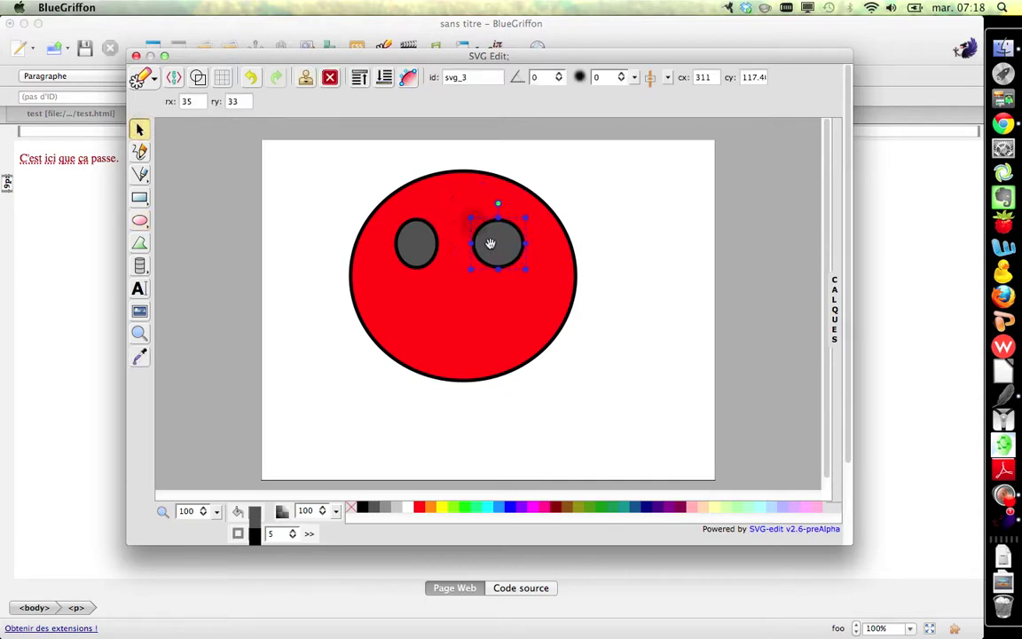
# Draw a dark grey rectangle of about 139 by 34 below the eyes as the mouth
pyautogui.click(139, 198)
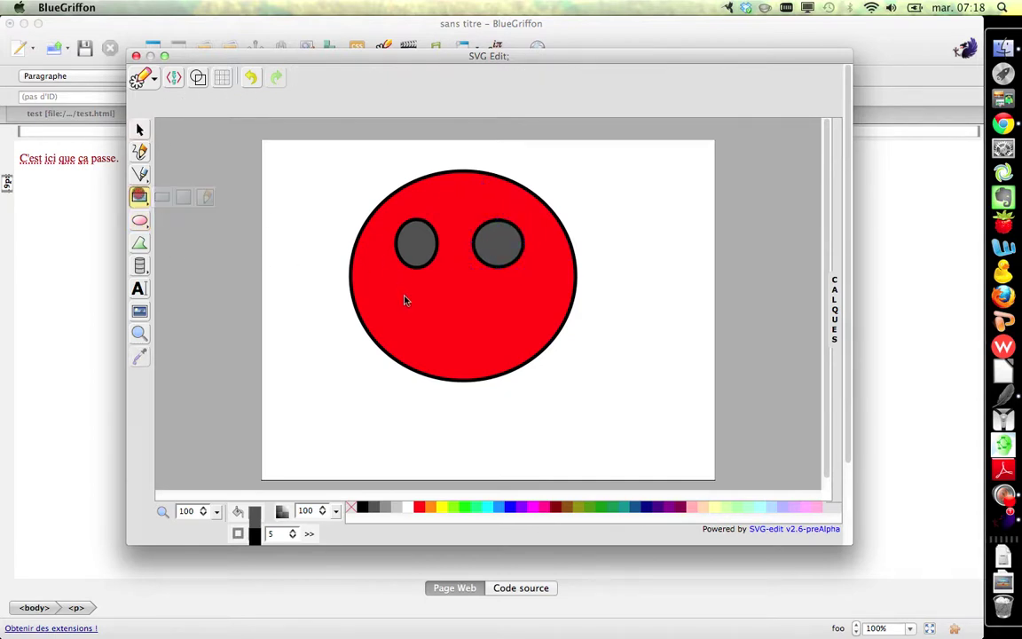
pyautogui.moveTo(415, 304); pyautogui.dragTo(516, 329)
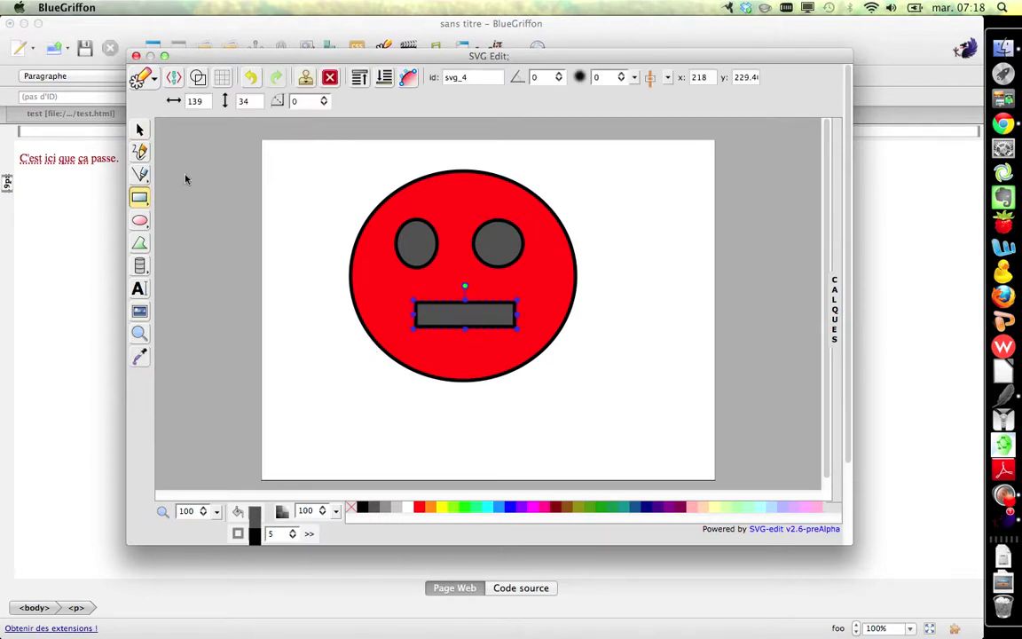
pyautogui.click(139, 131)
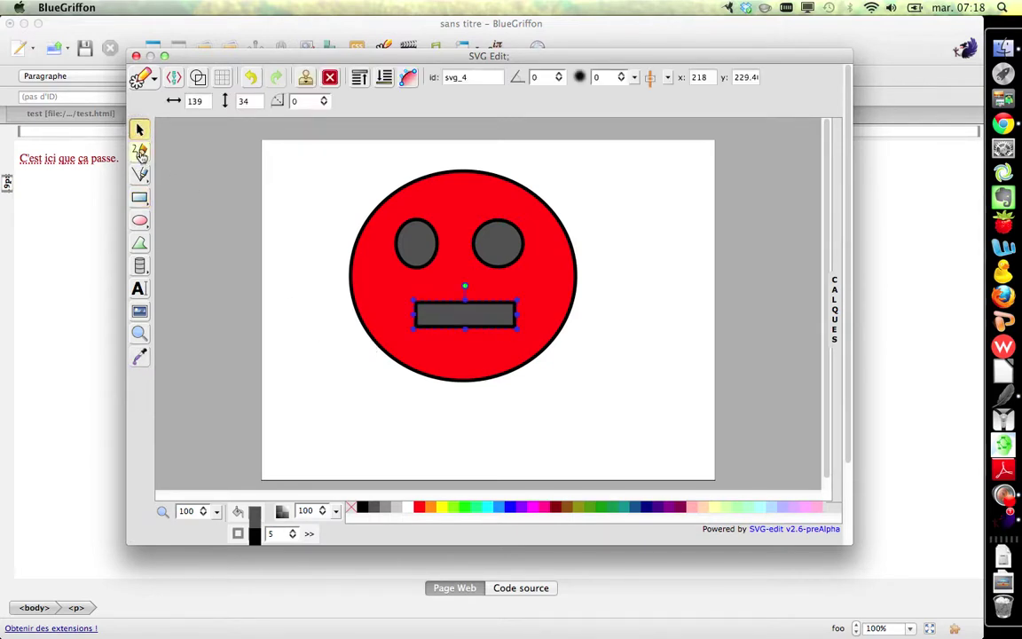
# Draw freehand black hair strokes around the top of the red face and an ear on each side
pyautogui.click(139, 152)
pyautogui.moveTo(353, 253); pyautogui.dragTo(327, 196)
pyautogui.moveTo(361, 234)
pyautogui.mouseDown()
pyautogui.moveTo(340, 178)
pyautogui.moveTo(368, 170)
pyautogui.moveTo(366, 143)
pyautogui.moveTo(422, 166)
pyautogui.moveTo(445, 145)
pyautogui.moveTo(485, 169)
pyautogui.moveTo(538, 155)
pyautogui.moveTo(606, 197)
pyautogui.moveTo(615, 223)
pyautogui.mouseUp()
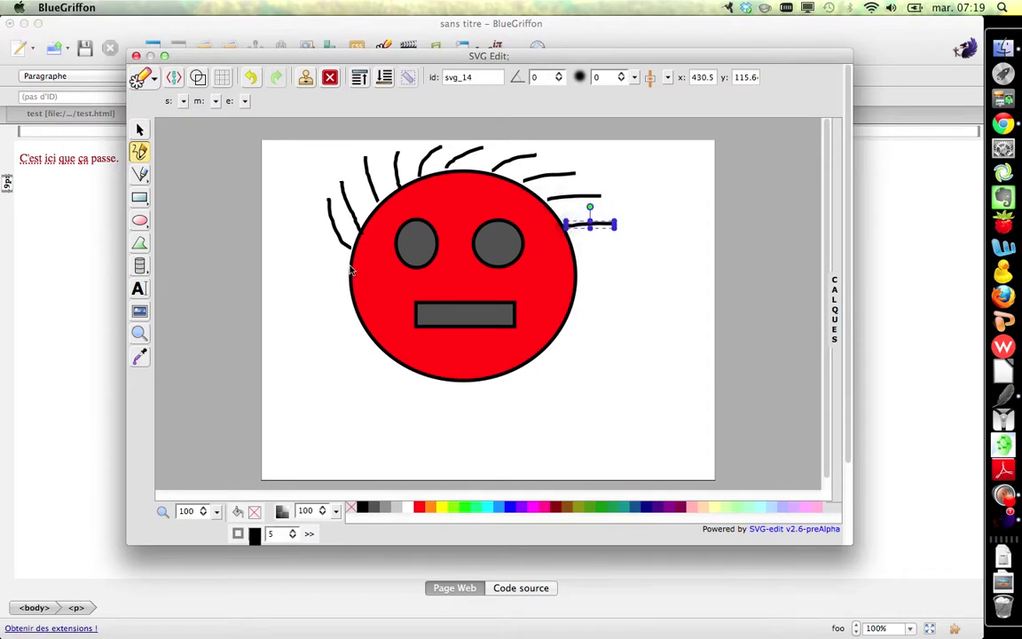
pyautogui.moveTo(348, 265)
pyautogui.mouseDown()
pyautogui.moveTo(328, 260)
pyautogui.moveTo(328, 289)
pyautogui.moveTo(344, 280)
pyautogui.mouseUp()
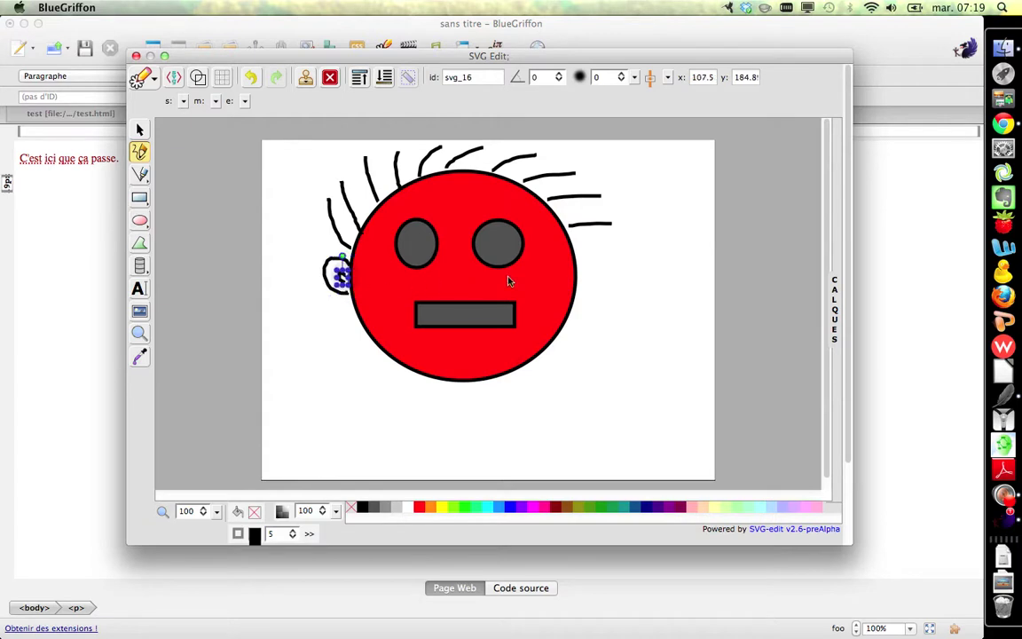
pyautogui.moveTo(577, 262)
pyautogui.mouseDown()
pyautogui.moveTo(596, 260)
pyautogui.moveTo(593, 286)
pyautogui.moveTo(582, 277)
pyautogui.moveTo(588, 271)
pyautogui.moveTo(582, 276)
pyautogui.mouseUp()
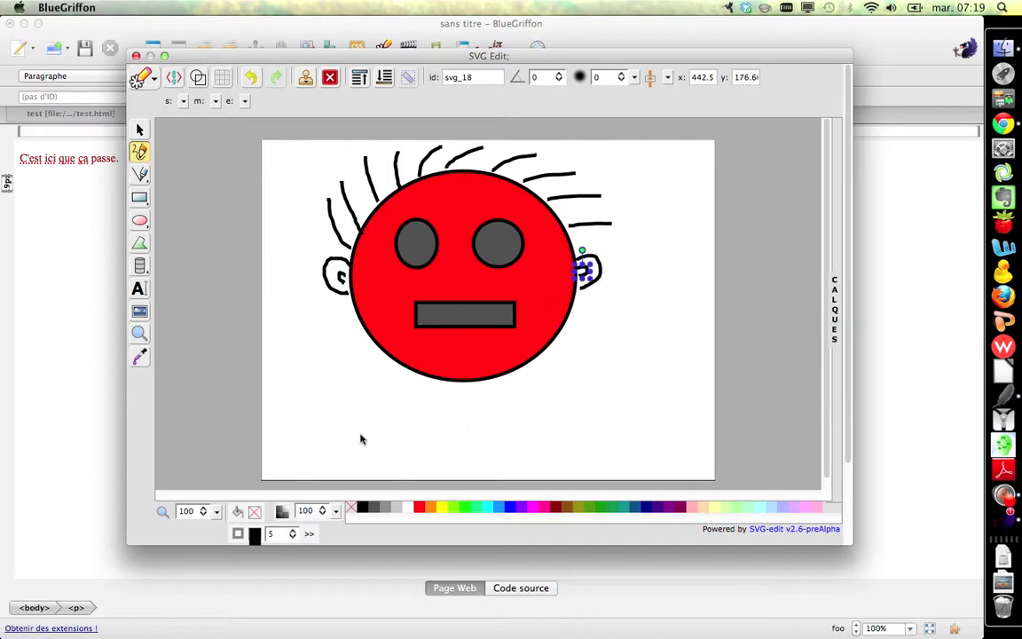
# Deselect the drawn shapes and send the finished SVG image to the BlueGriffon page
pyautogui.click(325, 427)
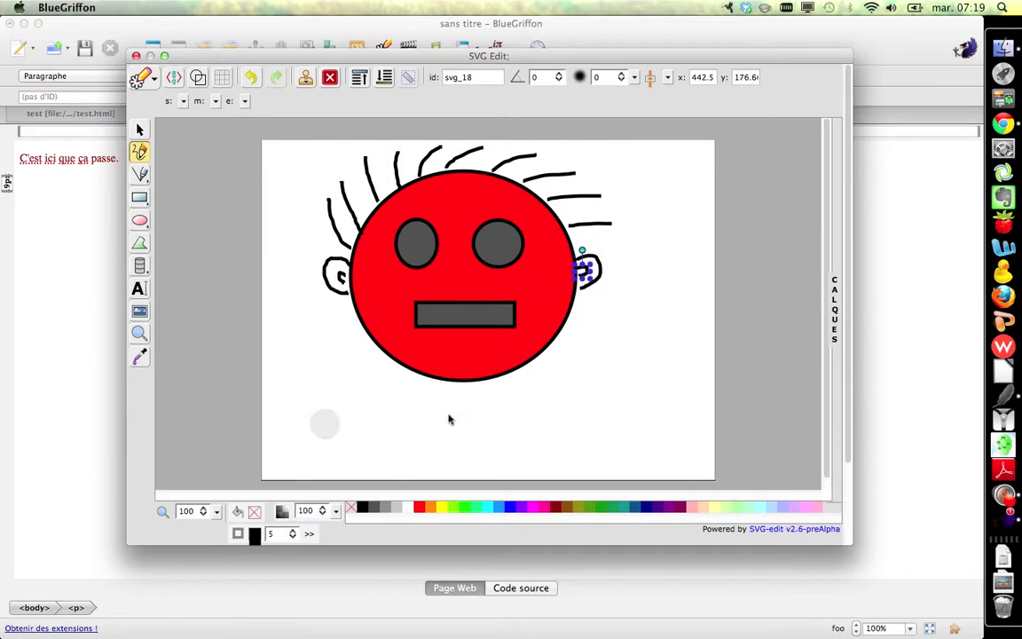
pyautogui.click(139, 129)
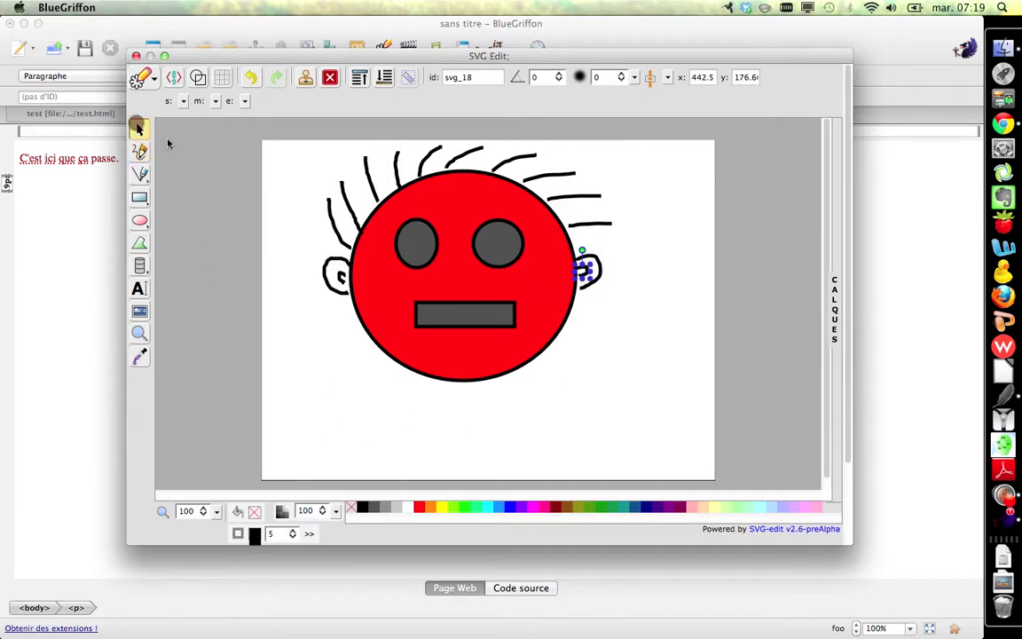
pyautogui.click(334, 388)
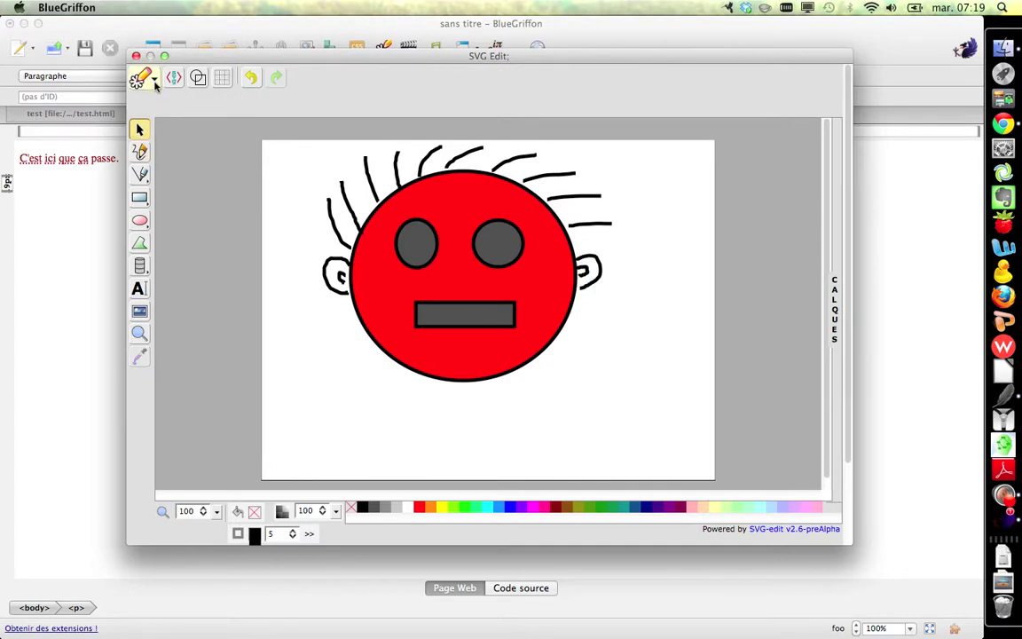
pyautogui.click(155, 82)
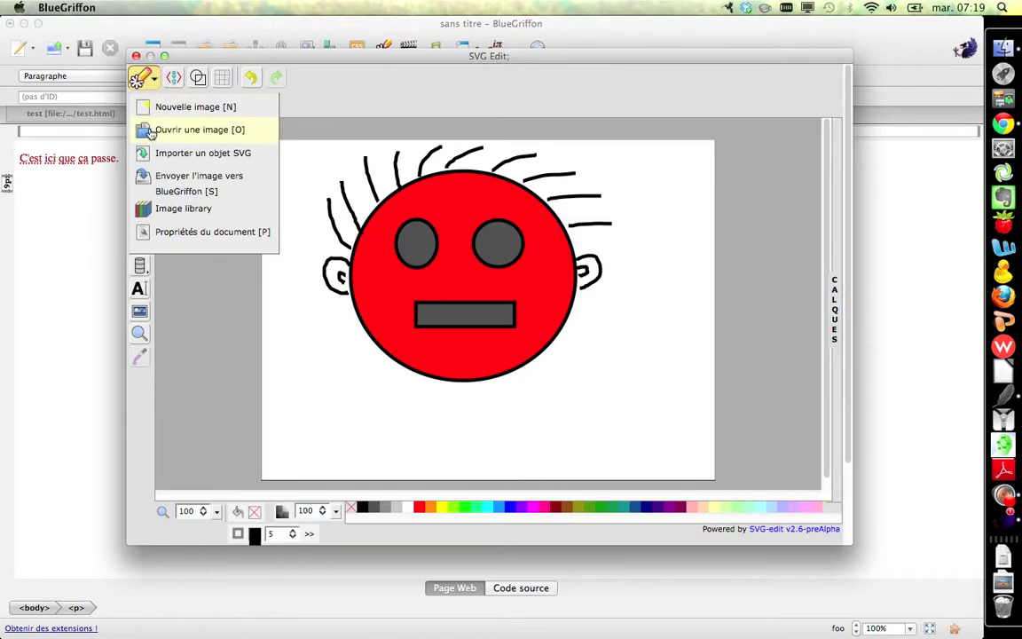
pyautogui.click(187, 188)
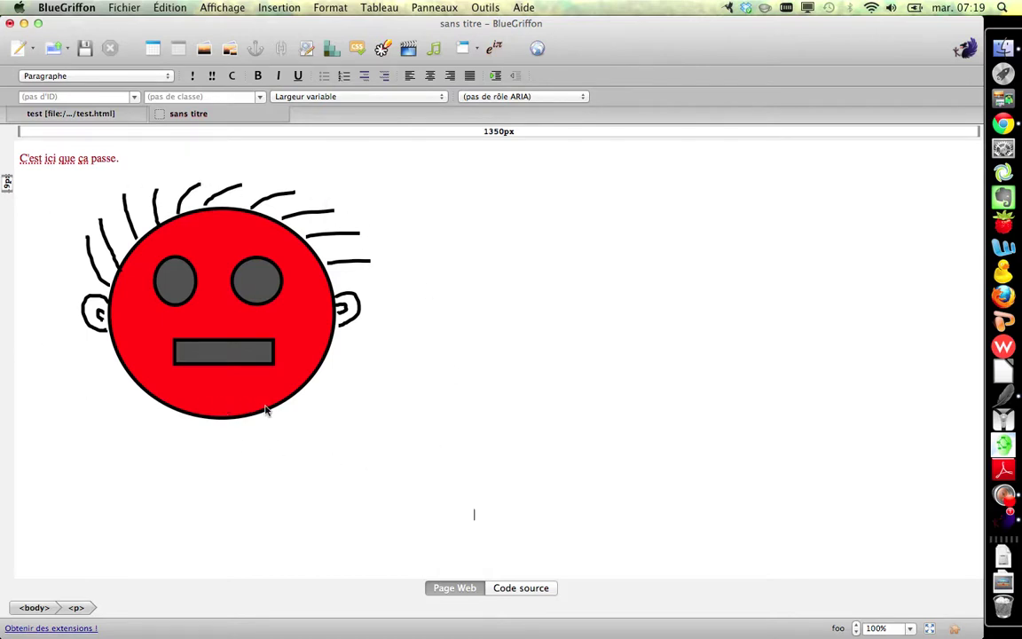
# Examine the SVG markup inserted in the page's source code, back up to the start of the body section
pyautogui.click(524, 588)
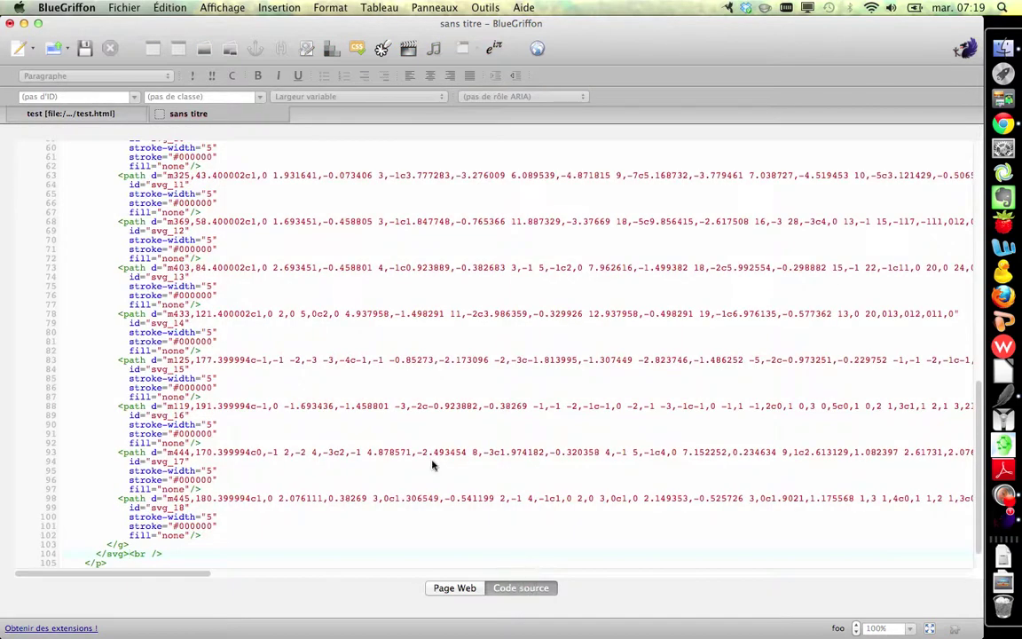
pyautogui.scroll(2, 414, 430)
pyautogui.scroll(8, 415, 431)
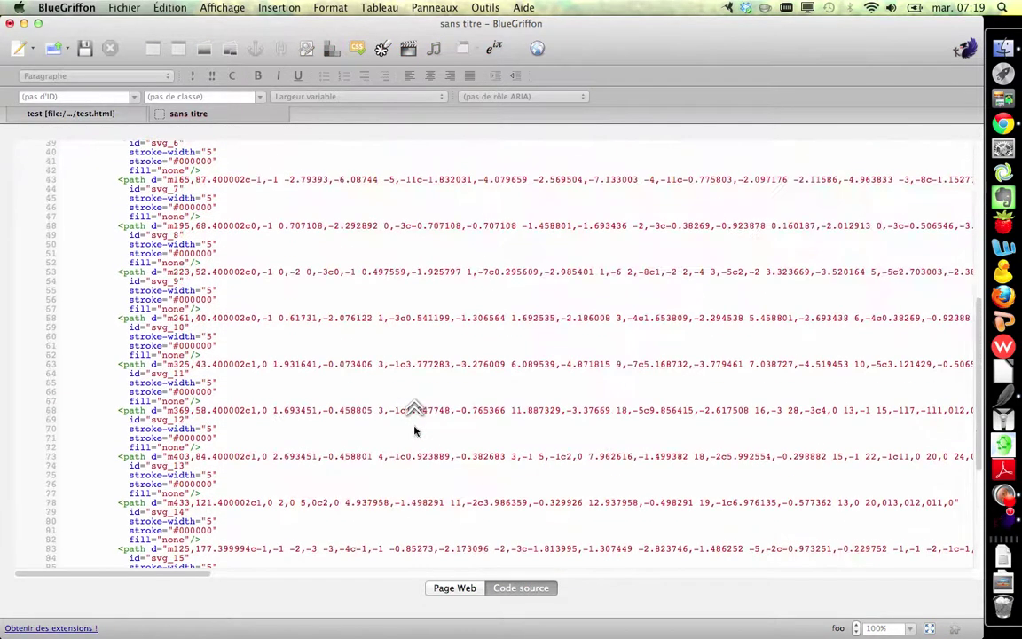
pyautogui.scroll(6, 414, 430)
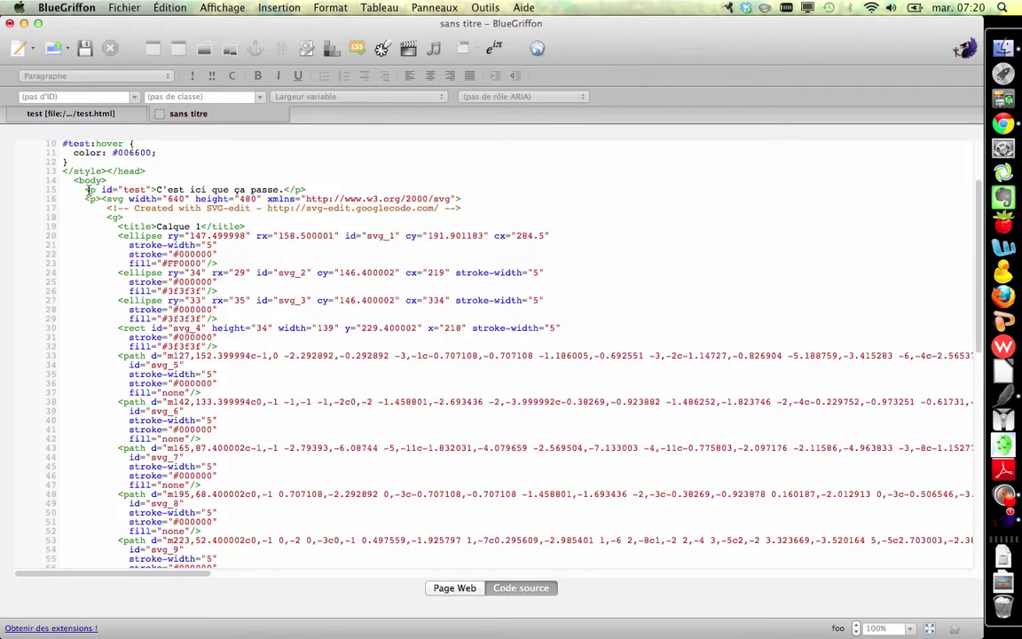
# Examine the body code from the "test" paragraph and the opening svg tag down to the closing svg tag
pyautogui.moveTo(86, 189); pyautogui.dragTo(304, 189)
pyautogui.click(106, 181)
pyautogui.moveTo(102, 198); pyautogui.dragTo(121, 198)
pyautogui.click(138, 199)
pyautogui.click(104, 201)
pyautogui.scroll(-8, 104, 203)
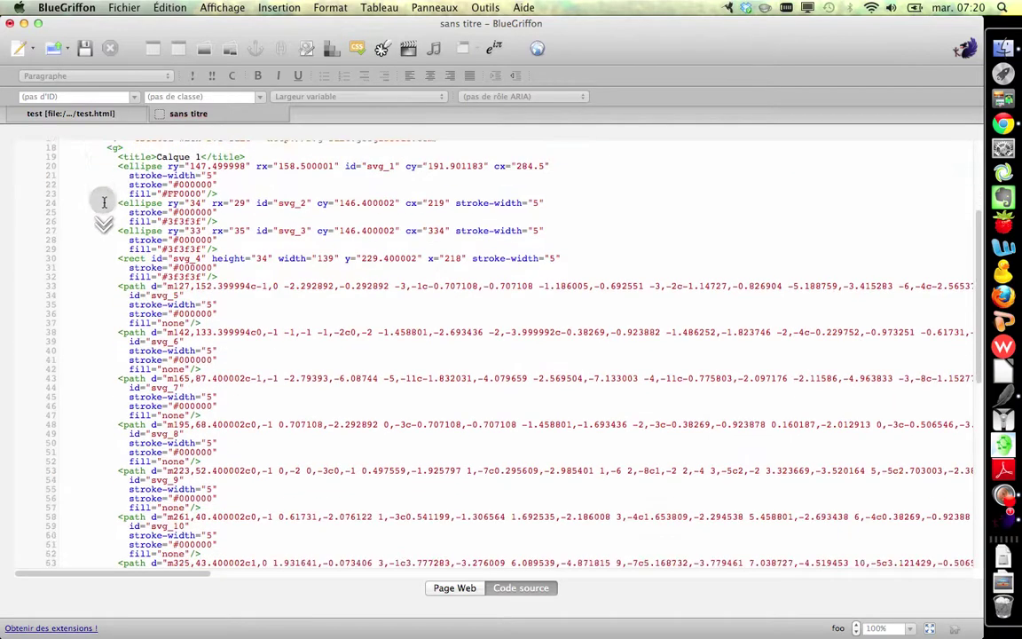
pyautogui.scroll(-15, 104, 204)
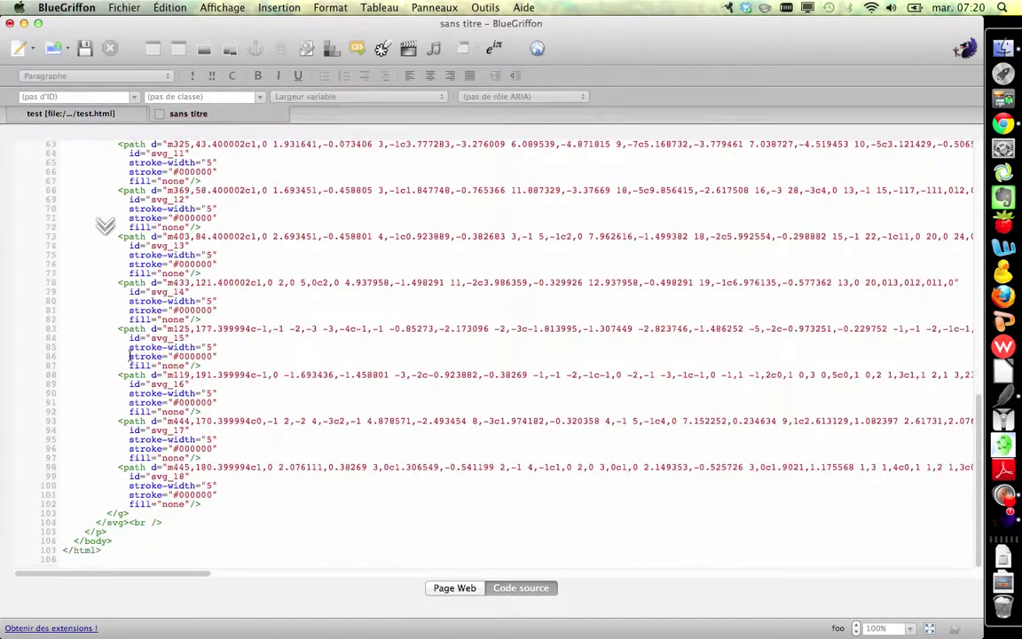
pyautogui.moveTo(135, 522); pyautogui.dragTo(96, 522)
# Review the ellipse, rect and path elements inside the SVG code and return to the rendered web page view
pyautogui.scroll(2, 170, 305)
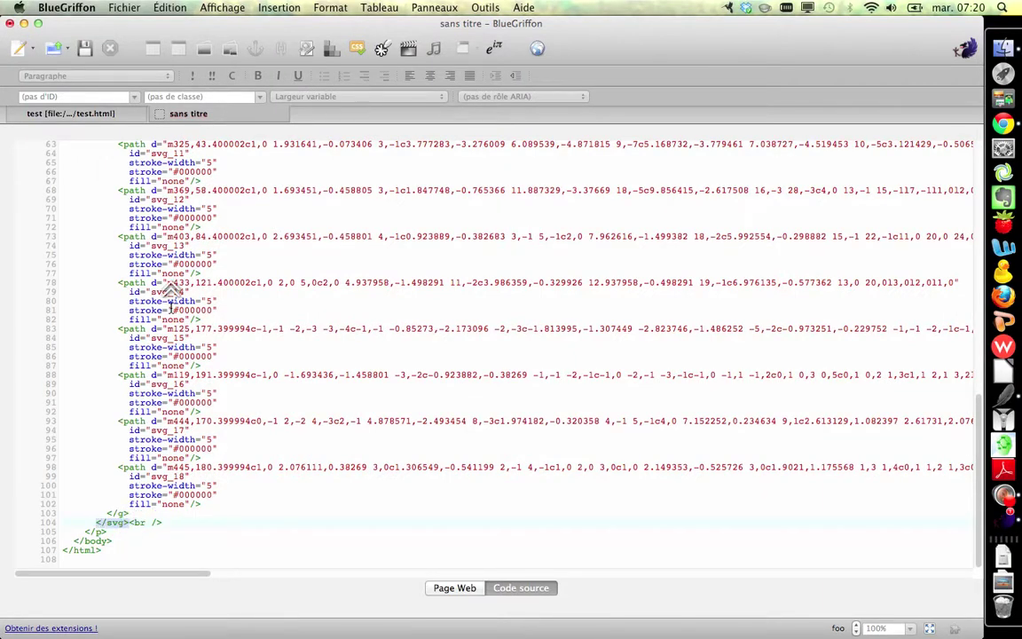
pyautogui.scroll(7, 170, 304)
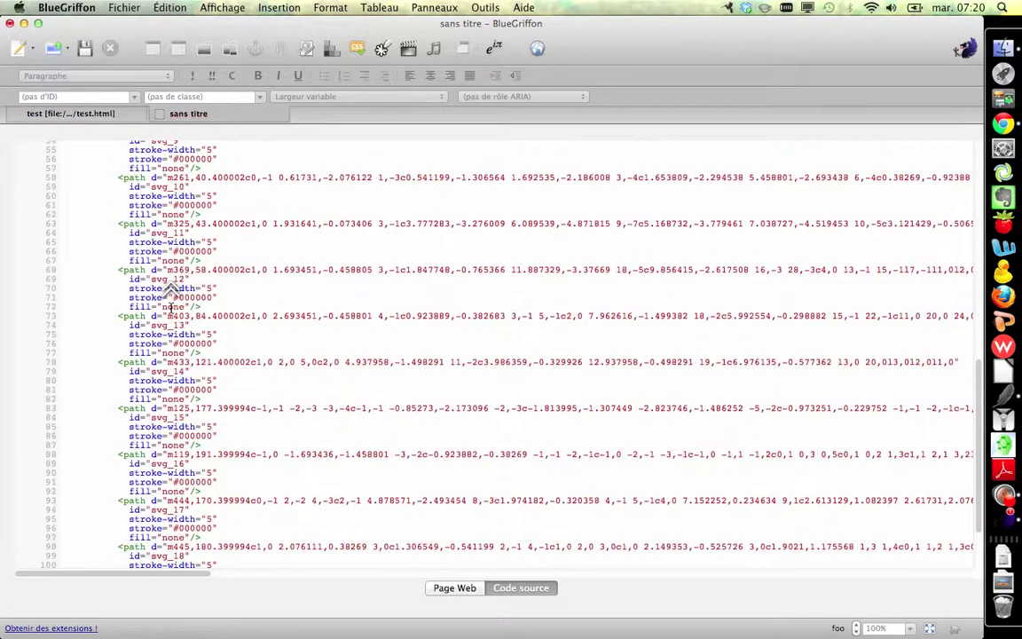
pyautogui.scroll(8, 170, 304)
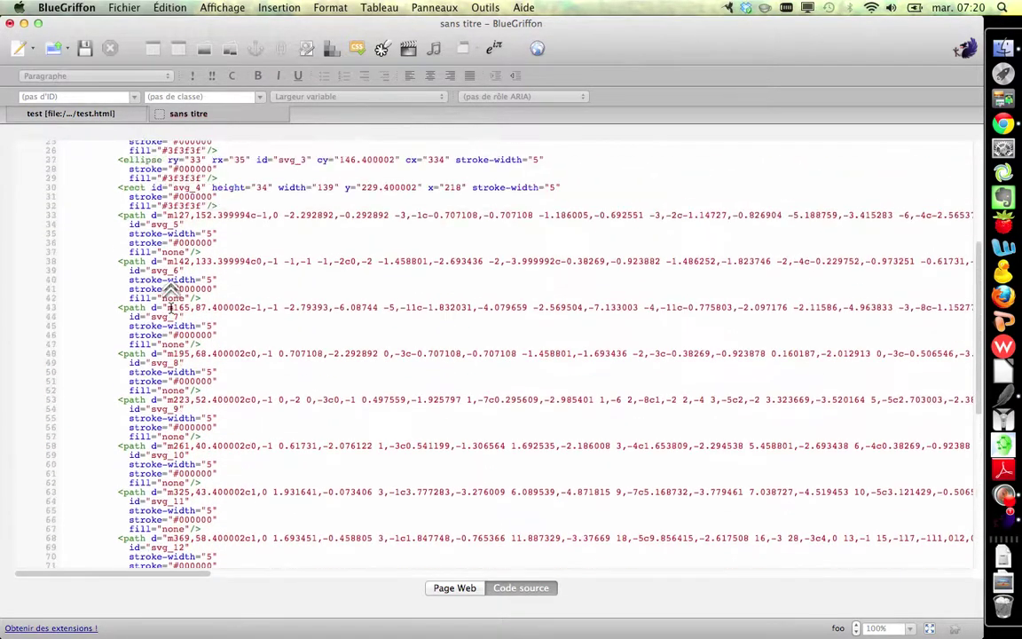
pyautogui.scroll(1, 170, 304)
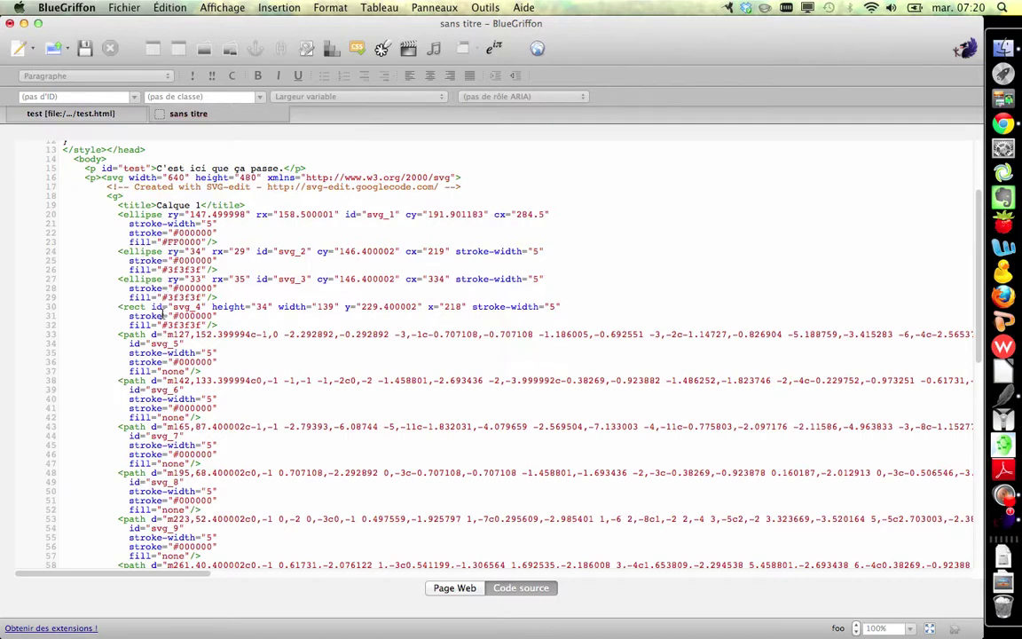
pyautogui.scroll(-5, 256, 304)
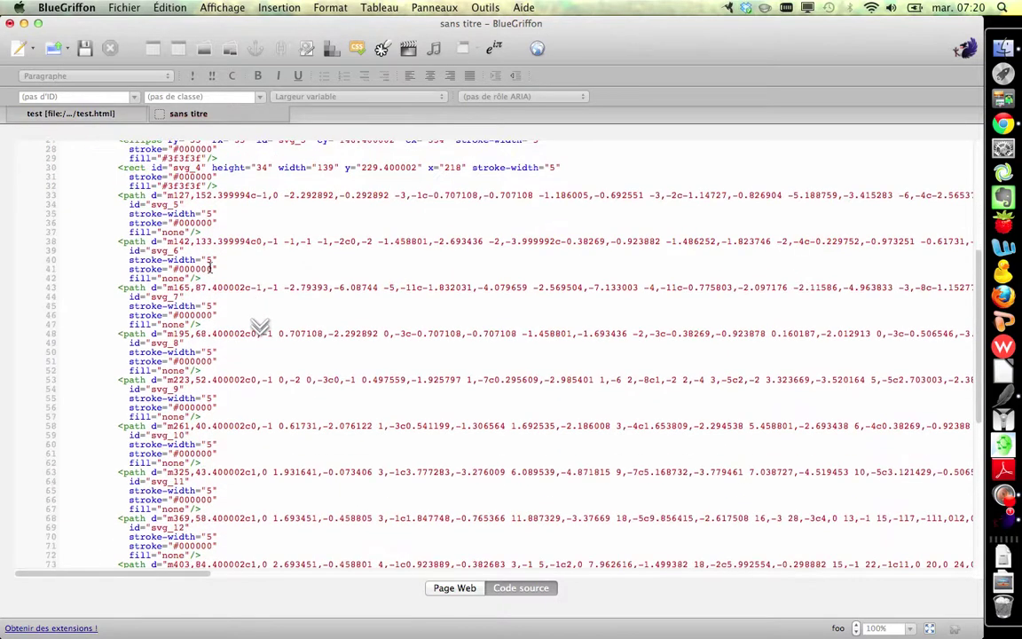
pyautogui.scroll(-5, 182, 426)
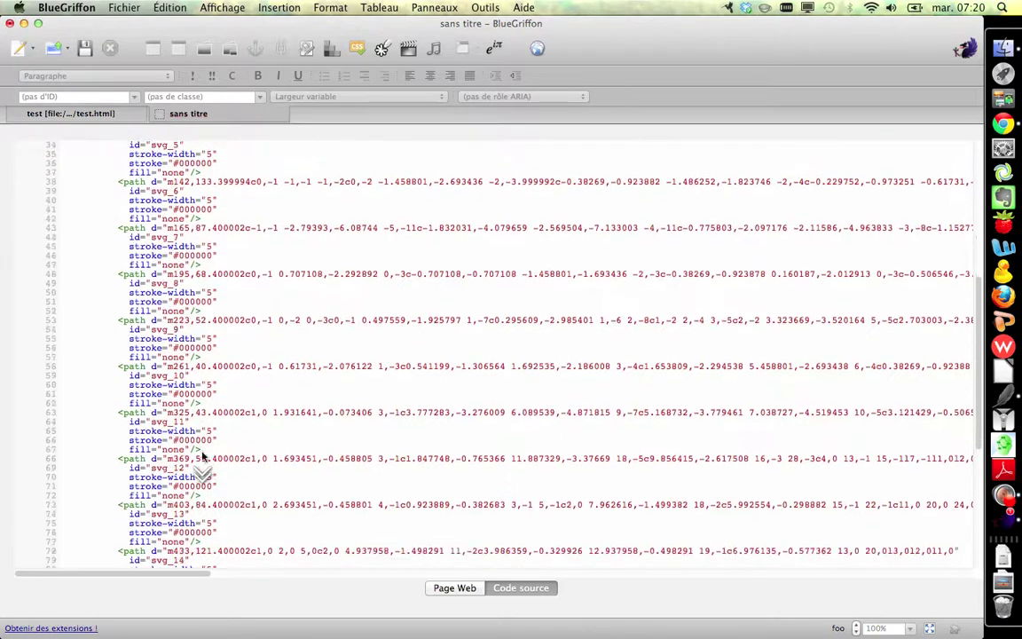
pyautogui.scroll(-7, 203, 458)
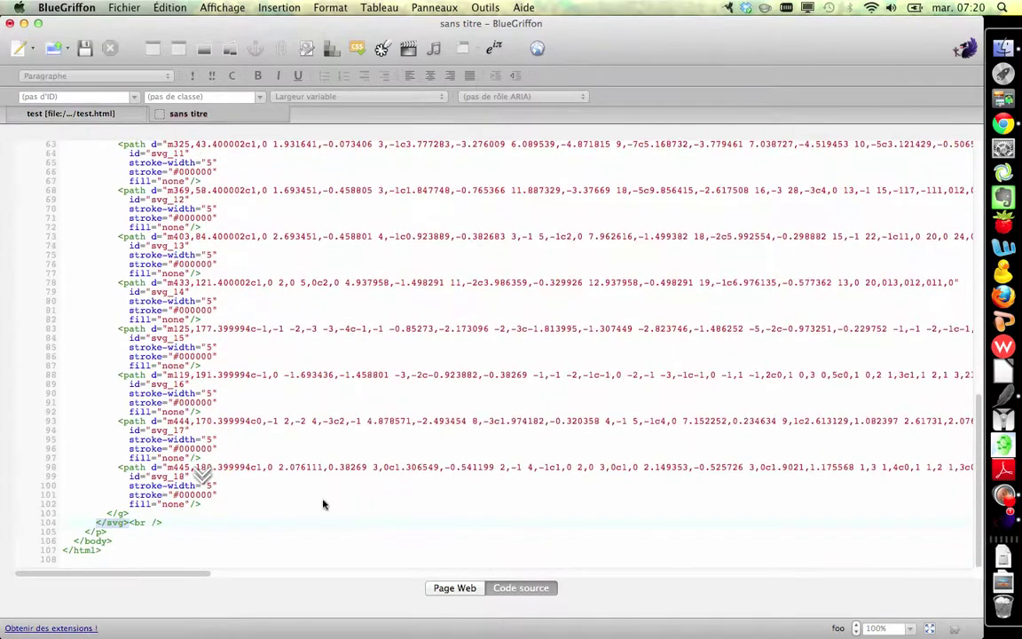
pyautogui.click(455, 588)
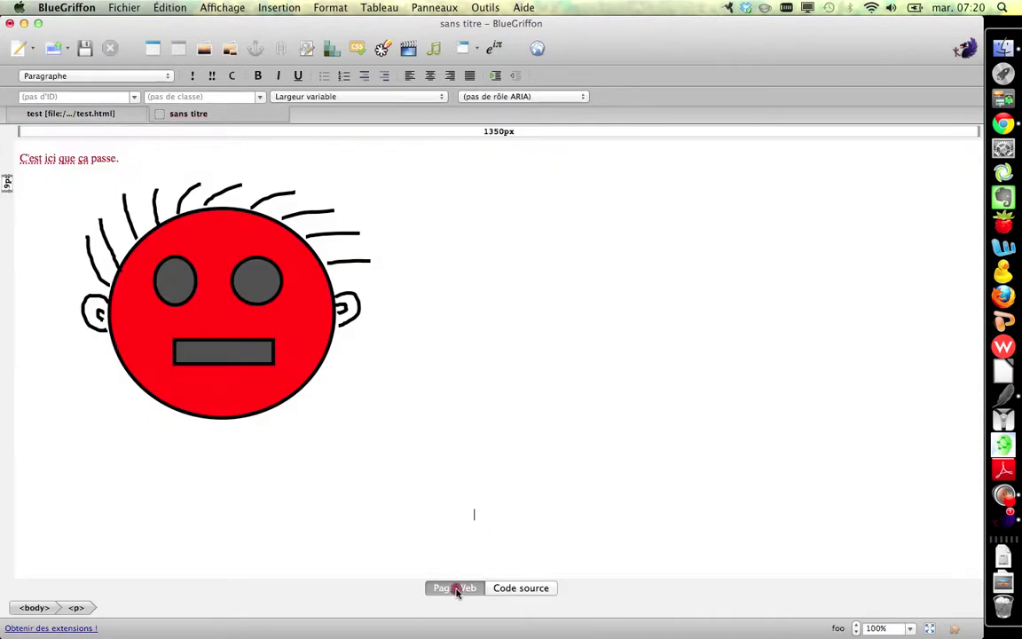